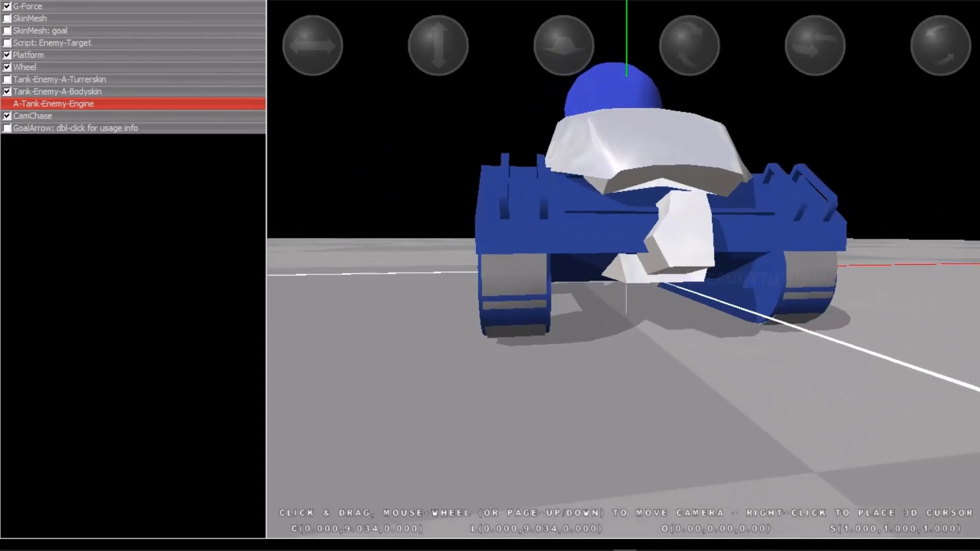
# Insert a Trail object ahead of A-Tank-Enemy-Engine in the object list and raise it to a height of about 12.5
pyautogui.click(54, 1)
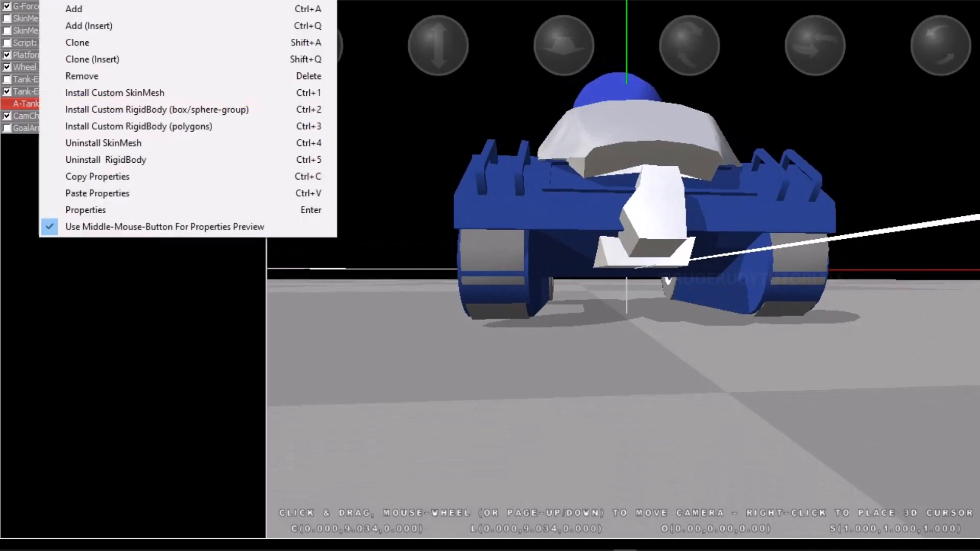
pyautogui.click(87, 26)
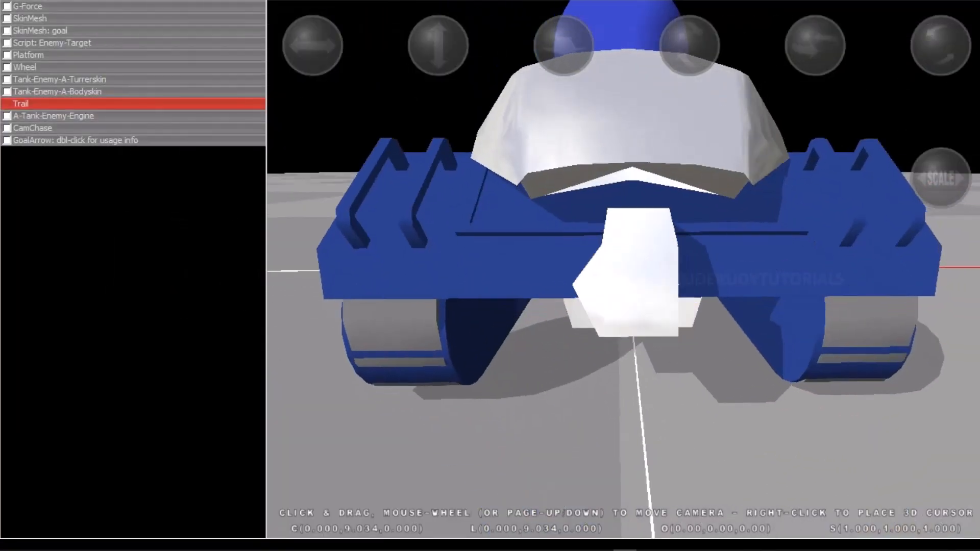
pyautogui.moveTo(622, 306); pyautogui.dragTo(625, 261)
pyautogui.moveTo(439, 46)
pyautogui.mouseDown()
pyautogui.moveTo(439, 66)
pyautogui.moveTo(439, 28)
pyautogui.mouseUp()
pyautogui.scroll(4, 623, 269)
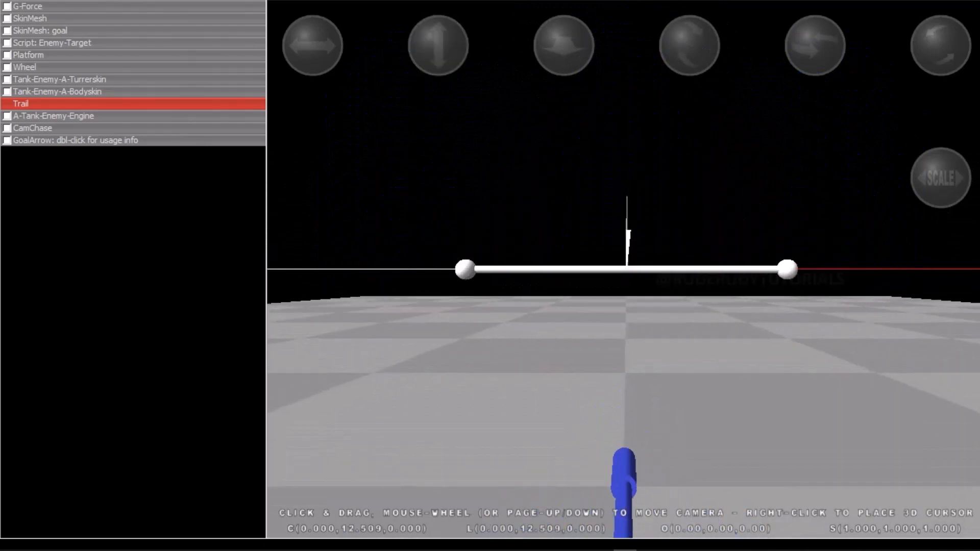
# Position the trail at the bottom of one tank track, at about X -0.954, Y 8.699, Z -0.907
pyautogui.moveTo(490, 255); pyautogui.dragTo(936, 316)
pyautogui.scroll(-2, 622, 269)
pyautogui.moveTo(564, 46)
pyautogui.mouseDown()
pyautogui.moveTo(564, 62)
pyautogui.moveTo(565, 54)
pyautogui.mouseUp()
pyautogui.moveTo(439, 46); pyautogui.dragTo(440, 148)
pyautogui.moveTo(313, 45); pyautogui.dragTo(279, 45)
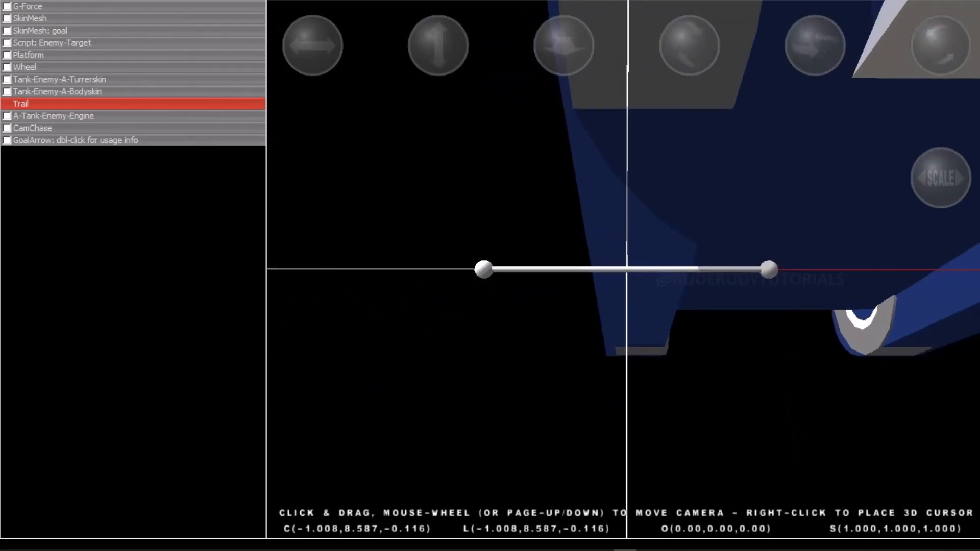
pyautogui.moveTo(438, 45)
pyautogui.mouseDown()
pyautogui.moveTo(438, 20)
pyautogui.moveTo(437, 33)
pyautogui.mouseUp()
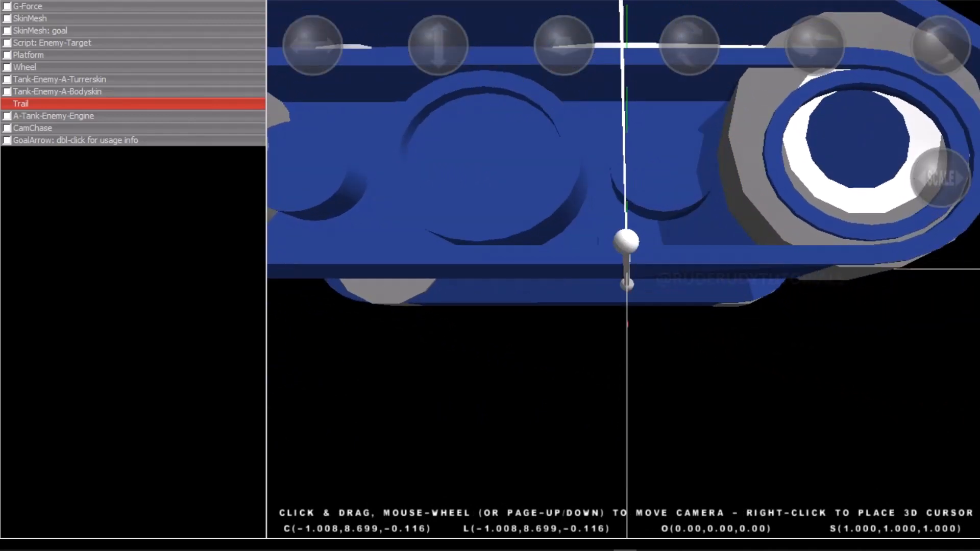
pyautogui.moveTo(312, 46); pyautogui.dragTo(394, 45)
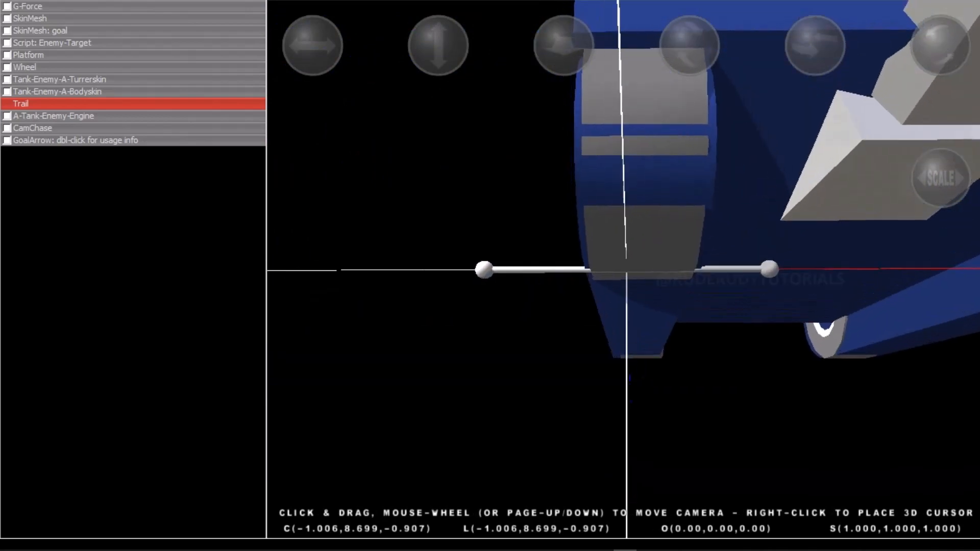
pyautogui.moveTo(312, 46); pyautogui.dragTo(322, 45)
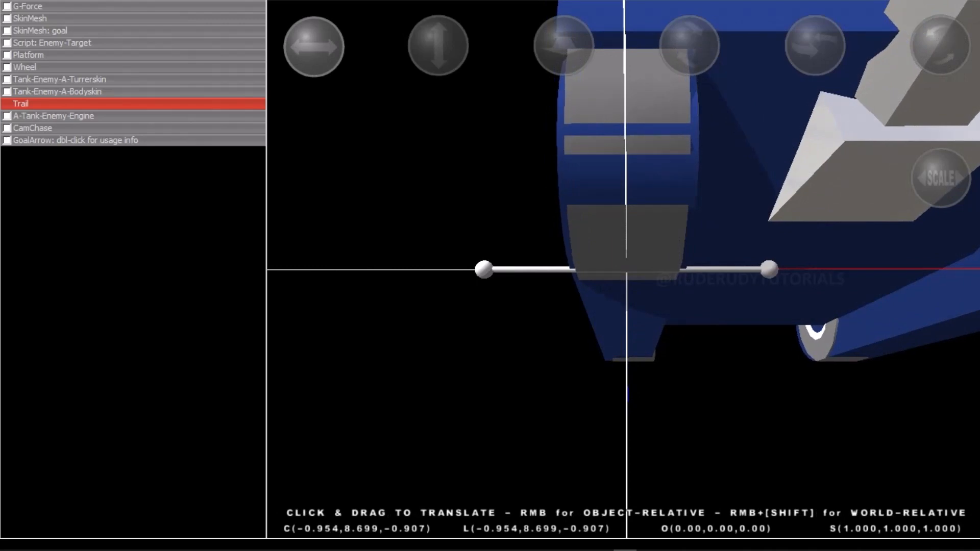
# Narrow the trail to an X scale of about 0.495 to fit the track and link it to A-Tank-Enemy-Engine
pyautogui.moveTo(940, 179); pyautogui.dragTo(926, 178)
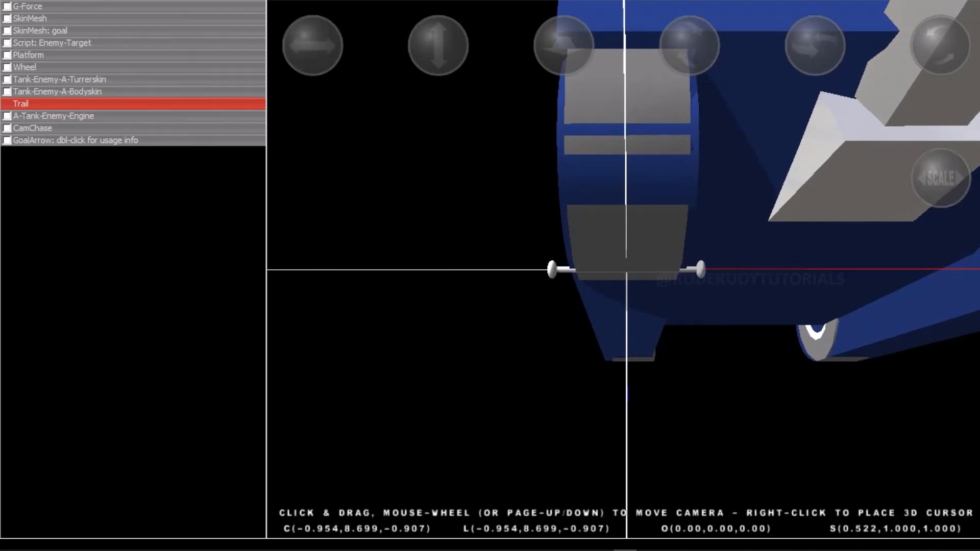
pyautogui.moveTo(313, 46); pyautogui.dragTo(312, 46)
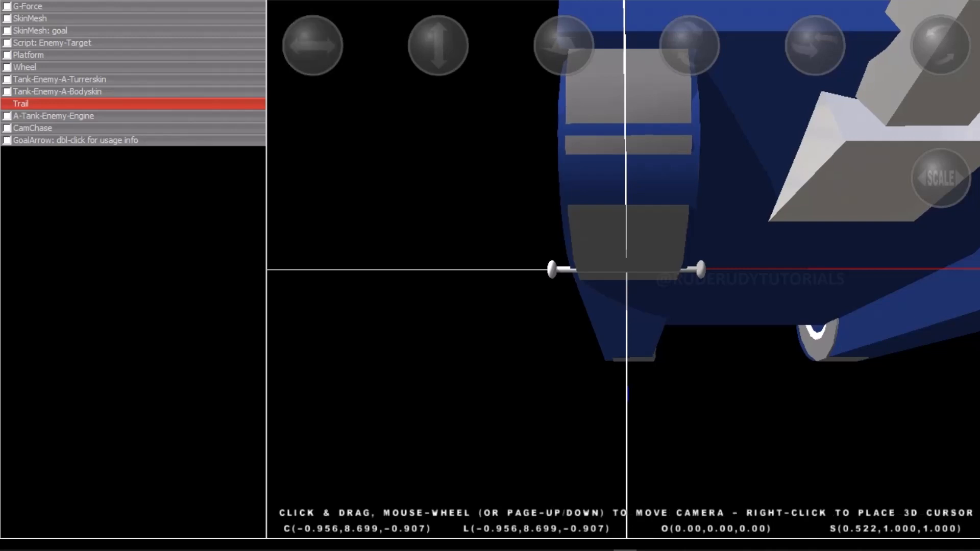
pyautogui.moveTo(940, 179); pyautogui.dragTo(935, 178)
pyautogui.scroll(-4, 627, 269)
pyautogui.scroll(3, 627, 270)
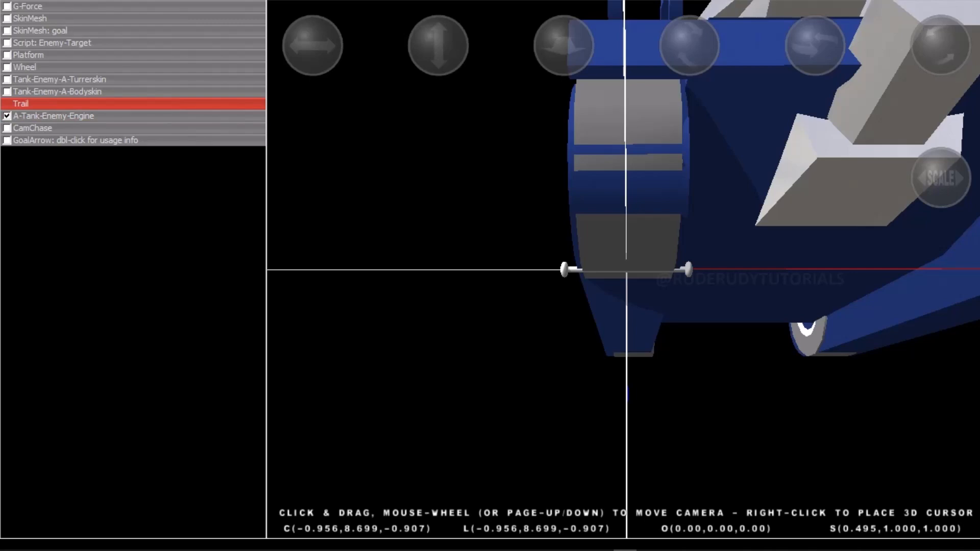
# Change the trail's image to tank_tiremark.jpg in its properties
pyautogui.doubleClick(21, 103)
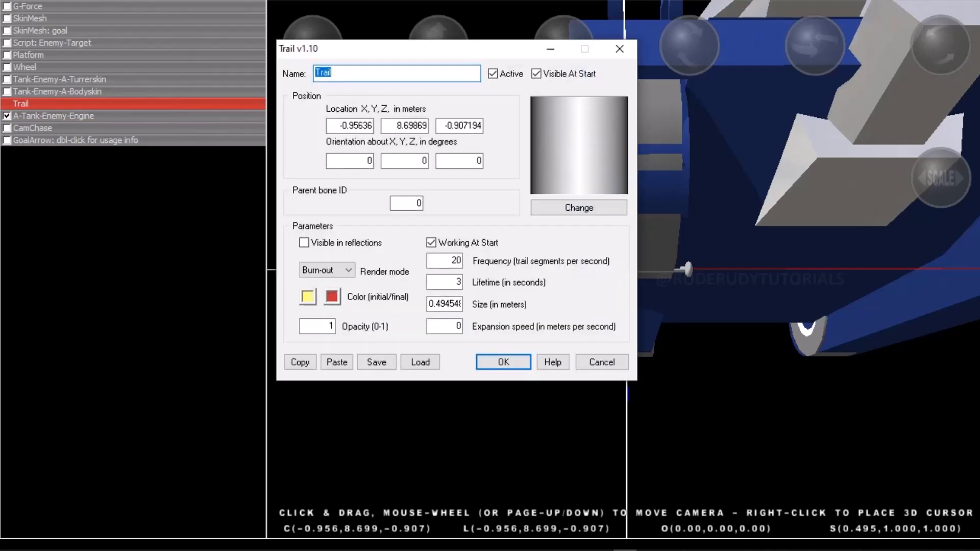
pyautogui.click(579, 207)
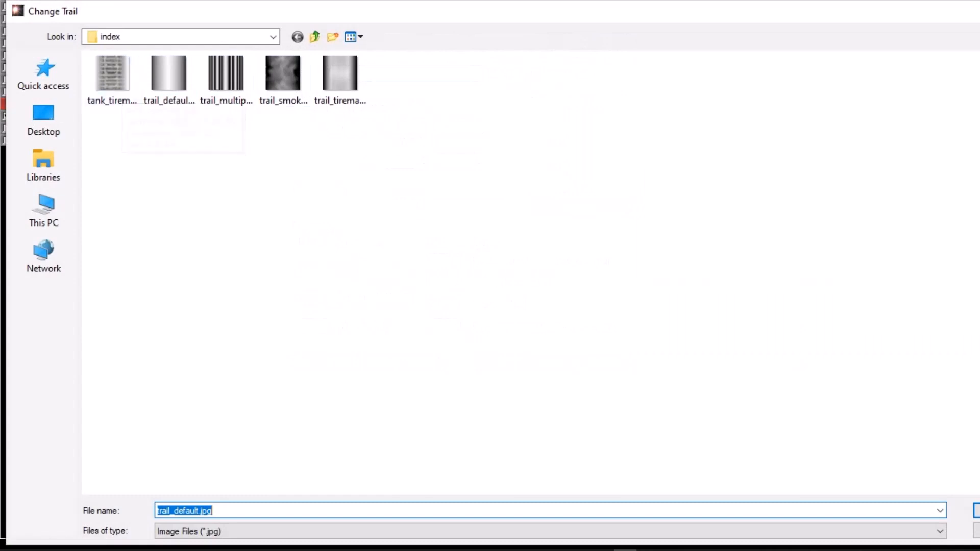
pyautogui.click(120, 85)
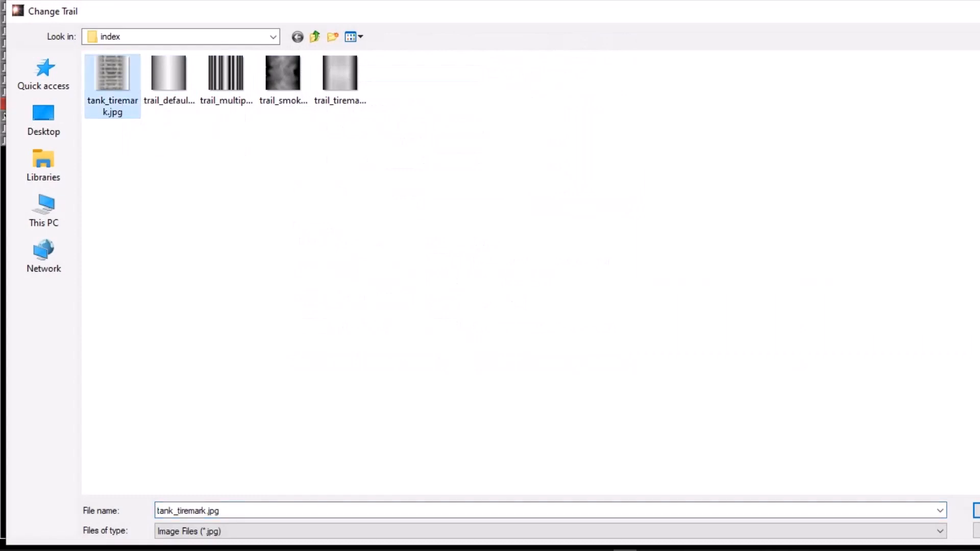
pyautogui.click(977, 510)
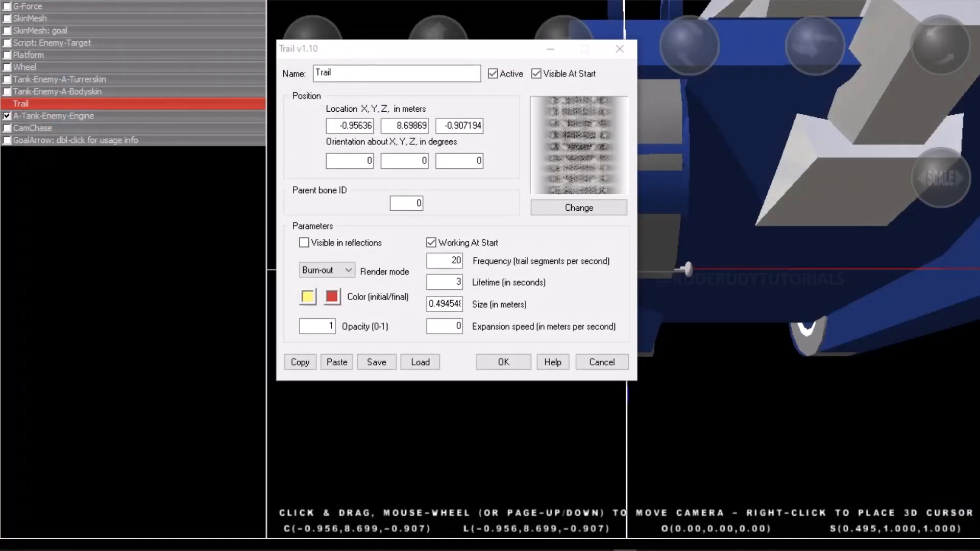
# Set the trail's initial color to dark grey (RGB 53, 53, 53) and its final color to black
pyautogui.click(308, 296)
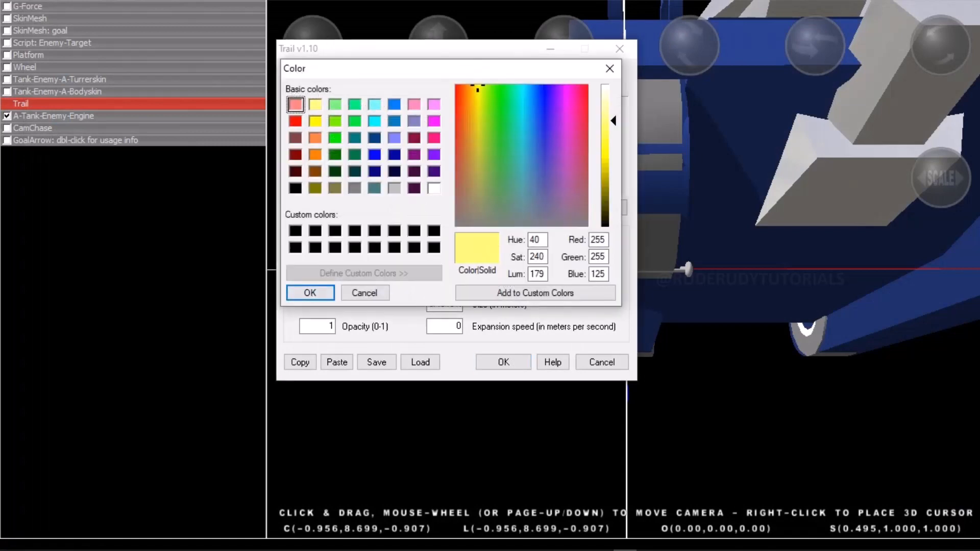
pyautogui.click(374, 248)
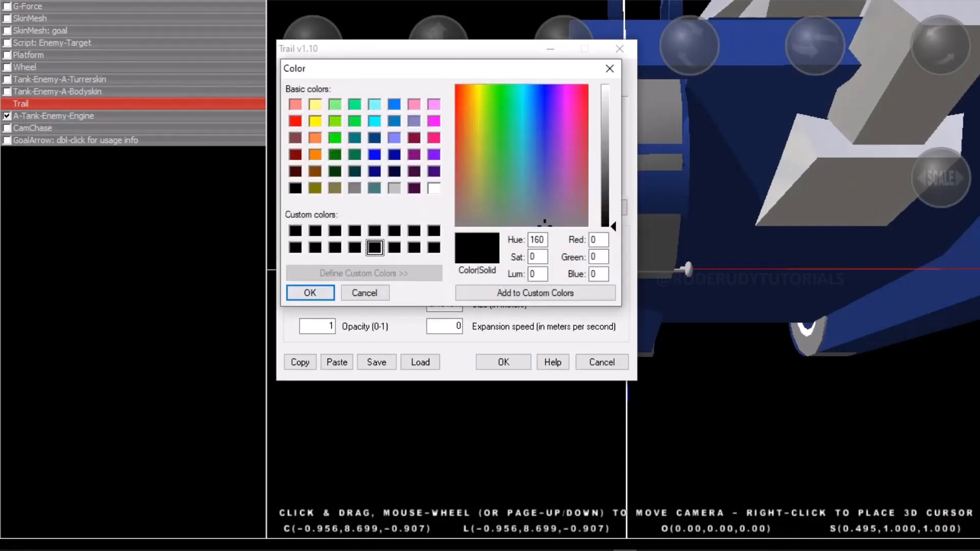
pyautogui.moveTo(607, 226); pyautogui.dragTo(607, 198)
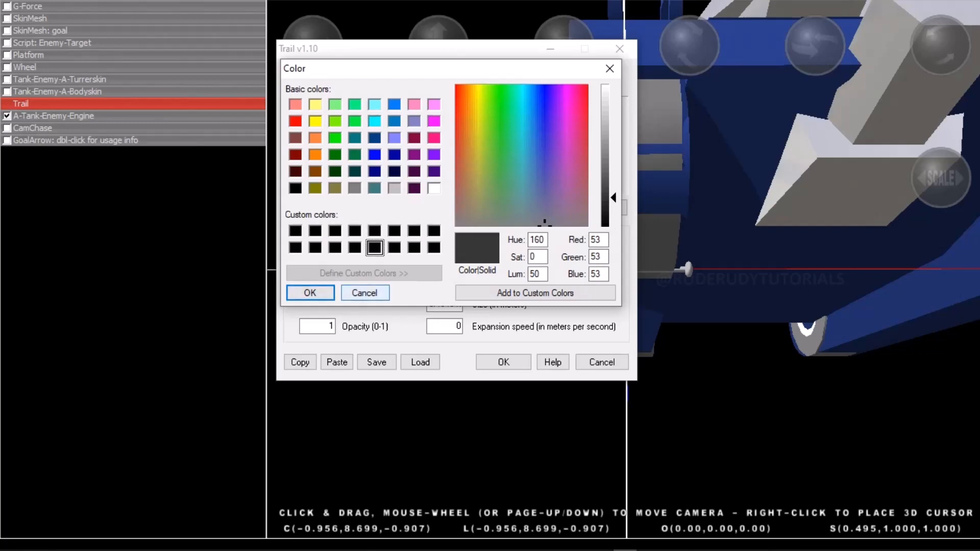
pyautogui.click(310, 292)
pyautogui.click(332, 295)
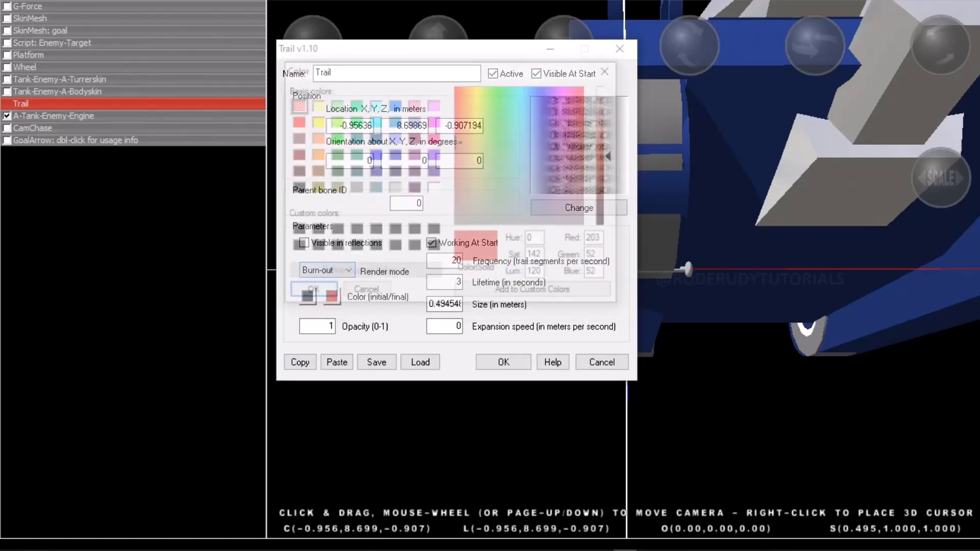
pyautogui.moveTo(611, 155); pyautogui.dragTo(612, 224)
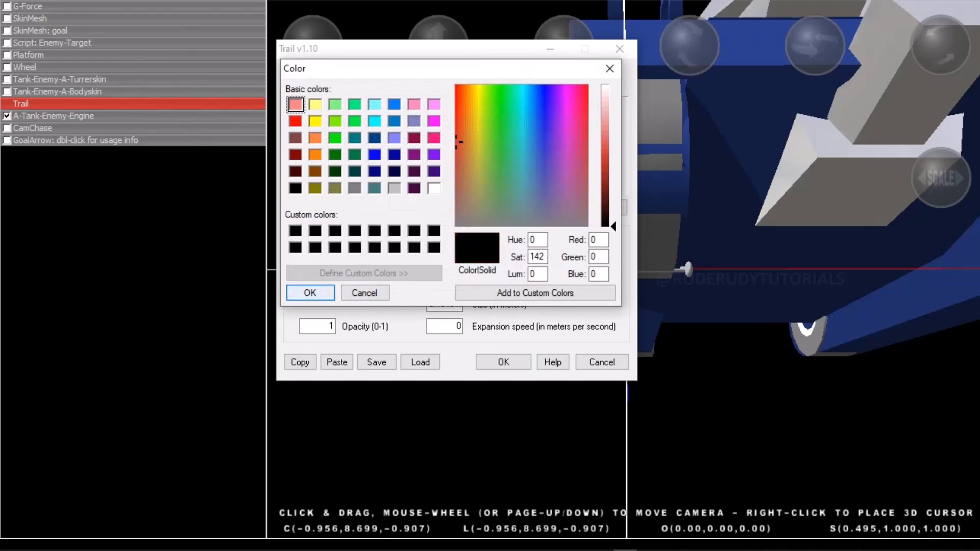
pyautogui.click(310, 292)
# Set the trail's render mode to Normal and make it visible in reflections
pyautogui.click(327, 270)
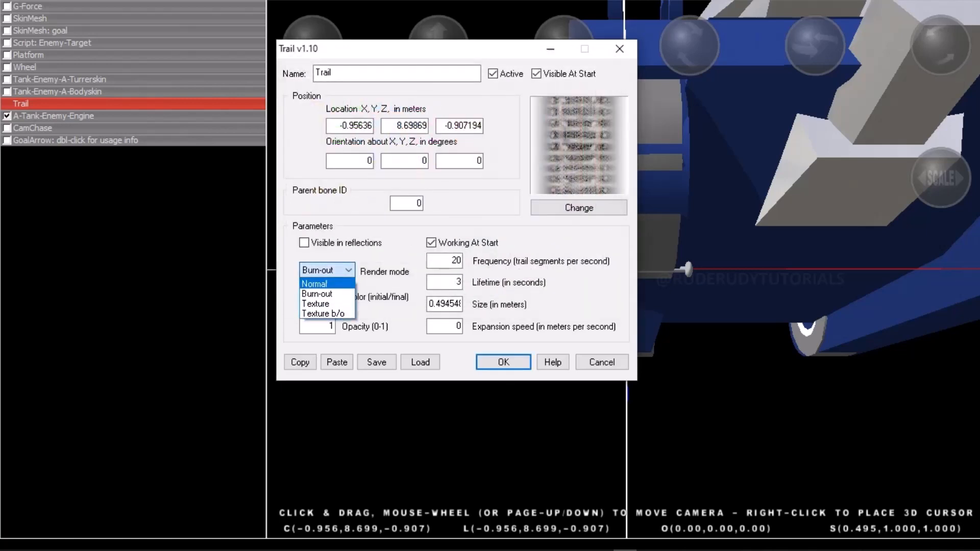
pyautogui.click(322, 284)
pyautogui.click(304, 243)
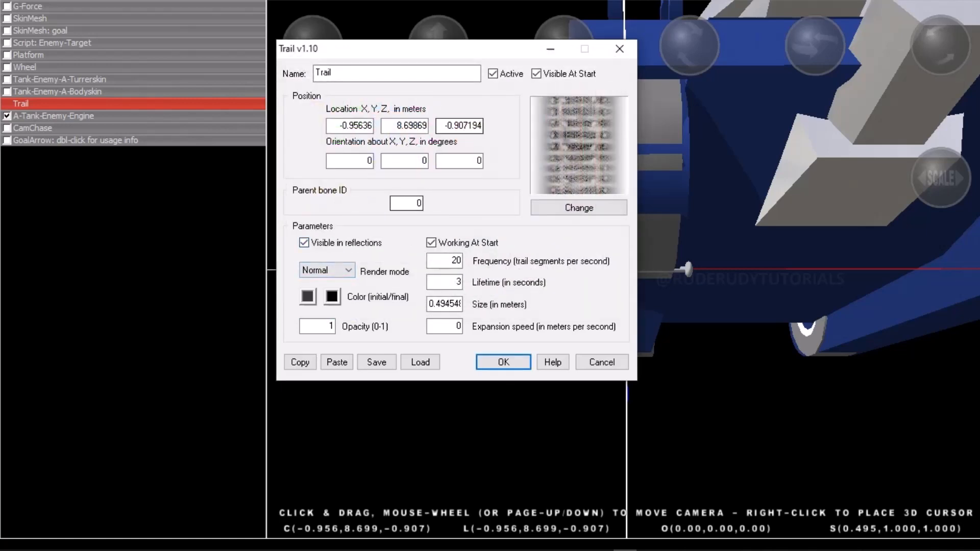
# Set the trail's lifetime to 20 seconds by copying the frequency value
pyautogui.doubleClick(457, 282)
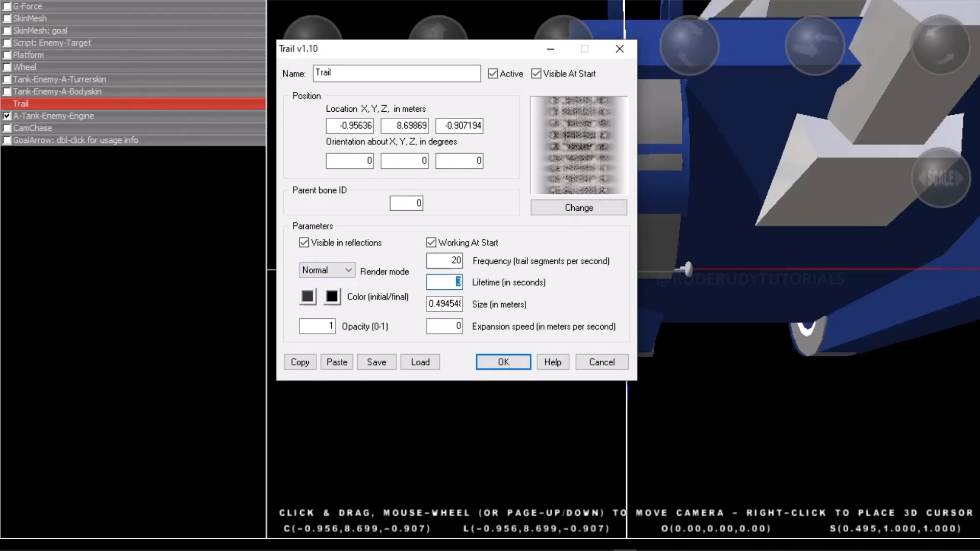
pyautogui.doubleClick(456, 260)
pyautogui.rightClick(458, 260)
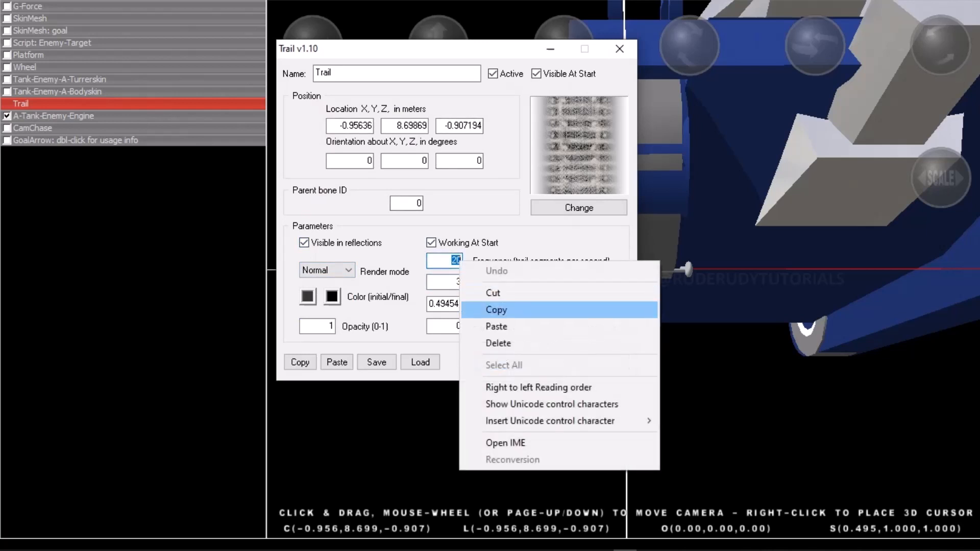
pyautogui.click(495, 309)
pyautogui.doubleClick(457, 283)
pyautogui.rightClick(457, 283)
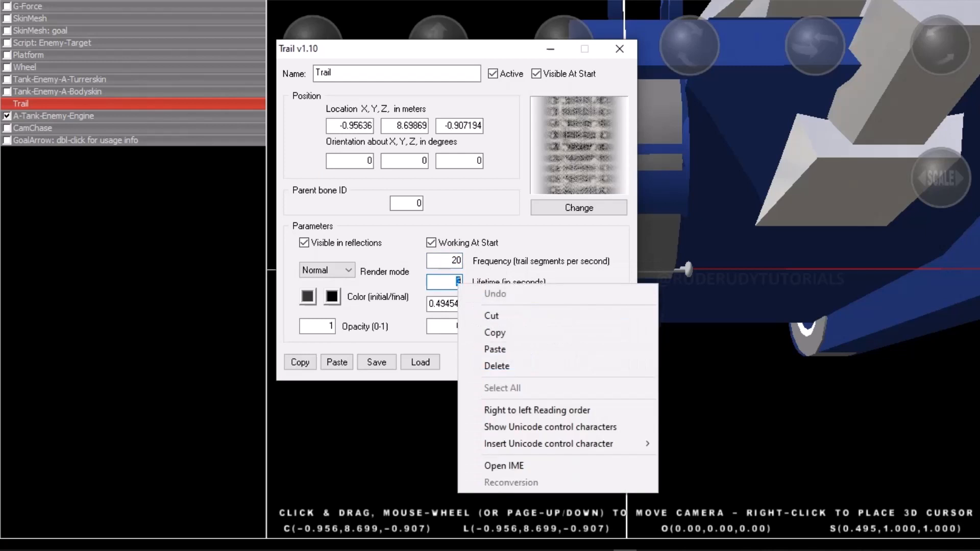
pyautogui.click(489, 347)
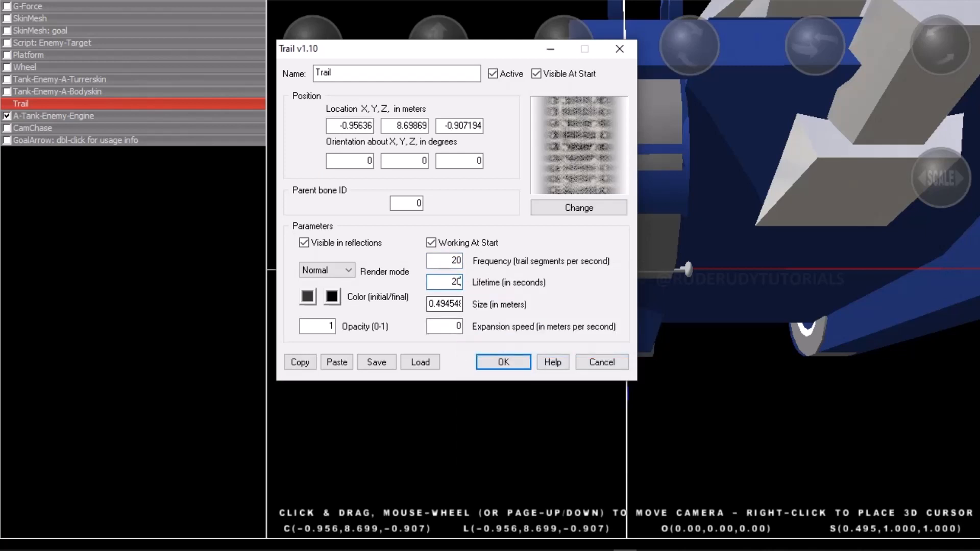
# Set the trail's size to 5 meters in its properties and narrow it in the scene to an X scale of about 0.441
pyautogui.moveTo(450, 304); pyautogui.dragTo(427, 305)
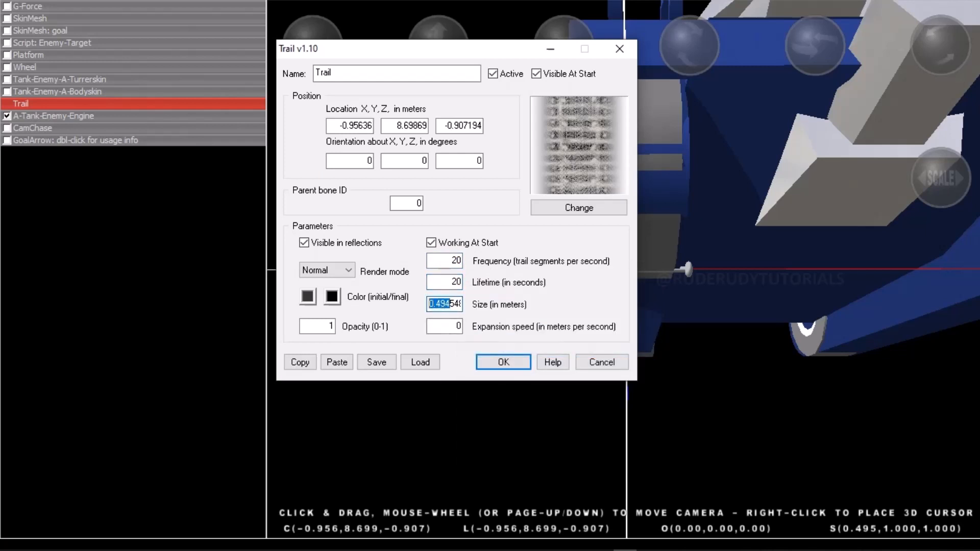
pyautogui.rightClick(442, 303)
pyautogui.click(464, 337)
pyautogui.moveTo(461, 304); pyautogui.dragTo(450, 304)
pyautogui.rightClick(461, 304)
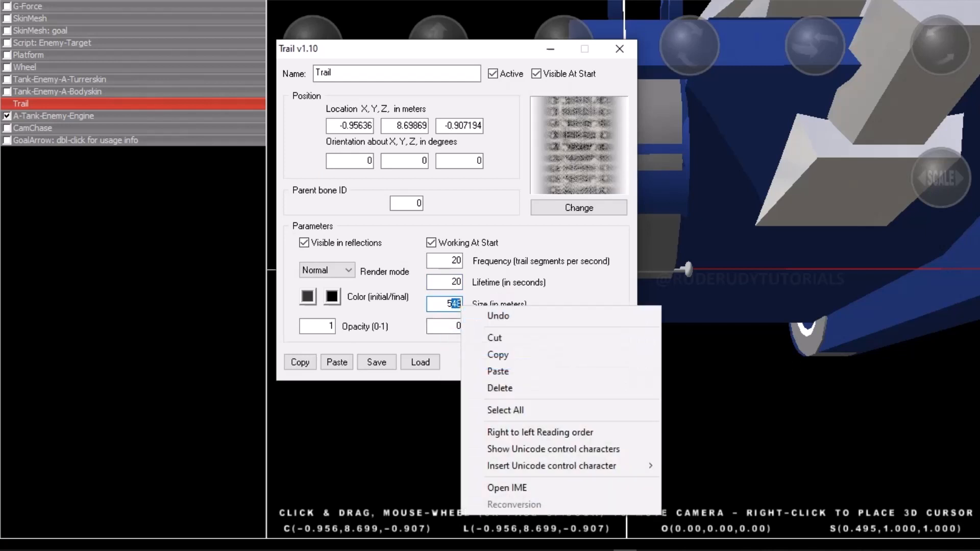
pyautogui.click(494, 338)
pyautogui.click(504, 361)
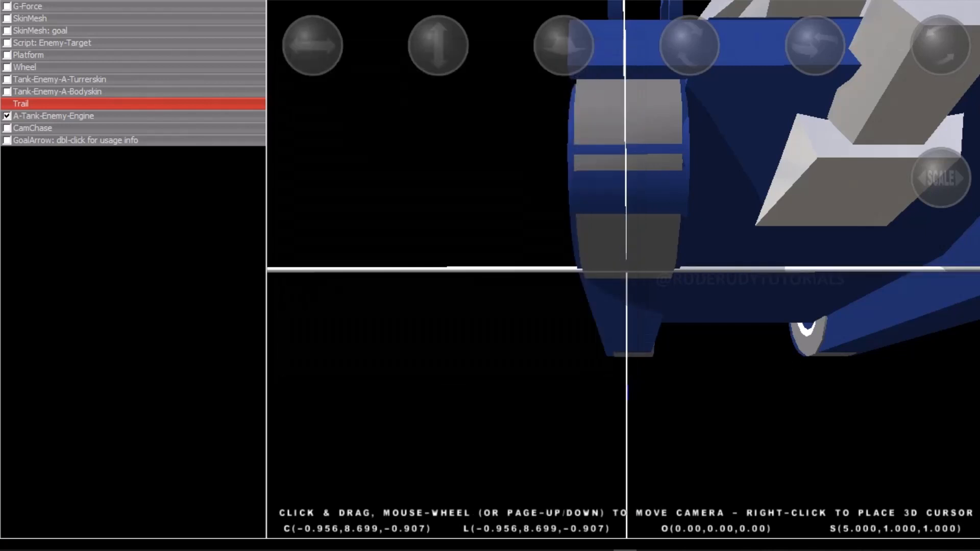
pyautogui.moveTo(941, 178); pyautogui.dragTo(819, 179)
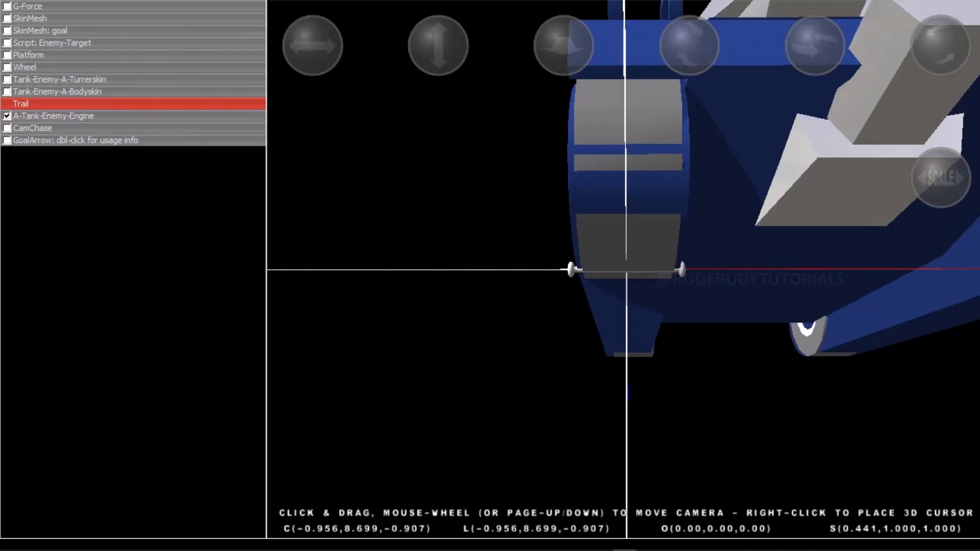
# Insert a clone of the trail and move it under the opposite tank track, at about X 0.936
pyautogui.click(50, 1)
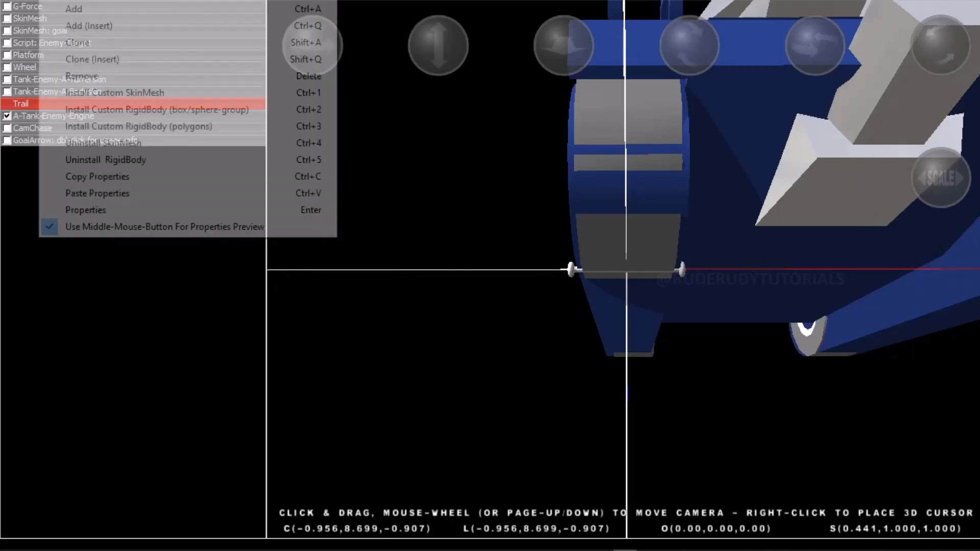
pyautogui.click(92, 59)
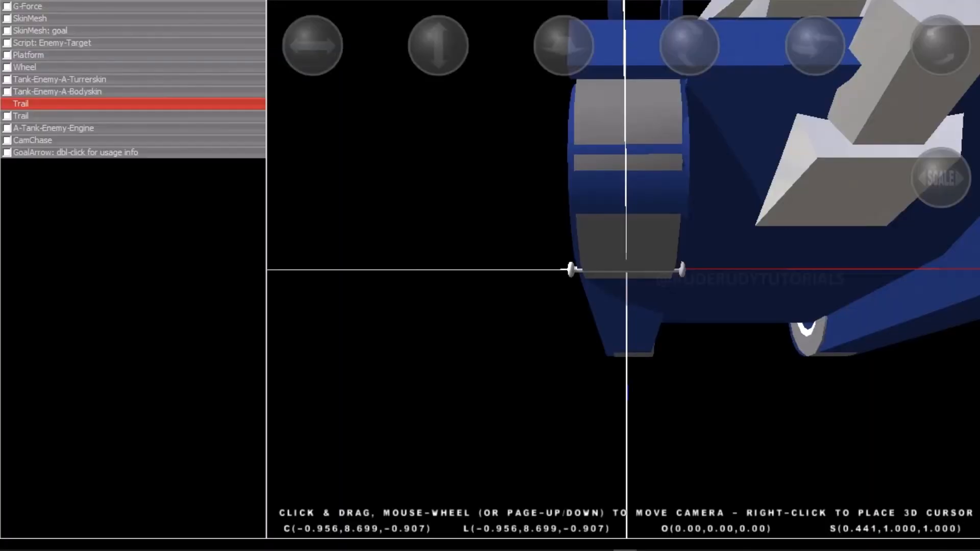
pyautogui.moveTo(312, 45); pyautogui.dragTo(408, 45)
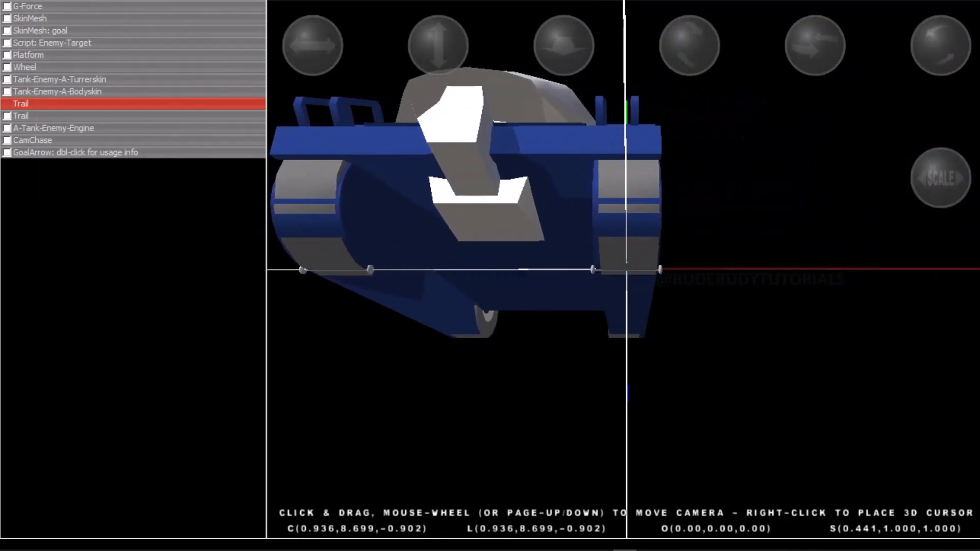
# Link the cloned trail to A-Tank-Enemy-Engine and play the project to test the tire marks
pyautogui.click(7, 128)
pyautogui.click(20, 116)
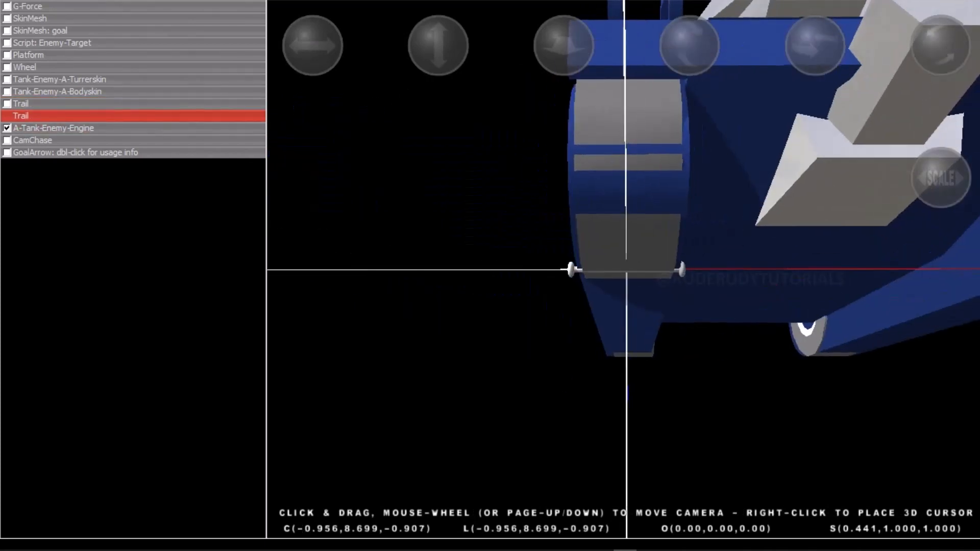
pyautogui.click(9, 1)
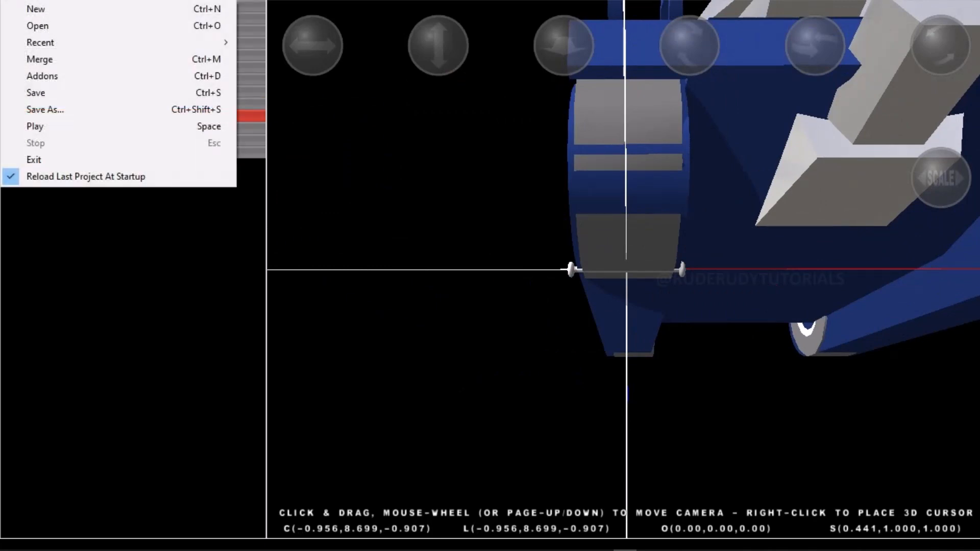
pyautogui.click(34, 126)
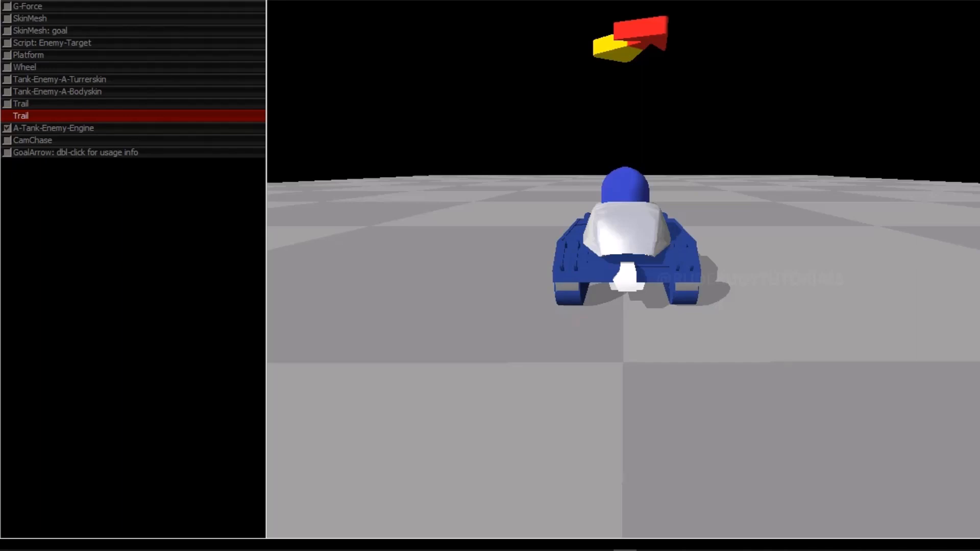
# Stop the play test and review the properties of A-Tank-Enemy-Engine
pyautogui.click(8, 0)
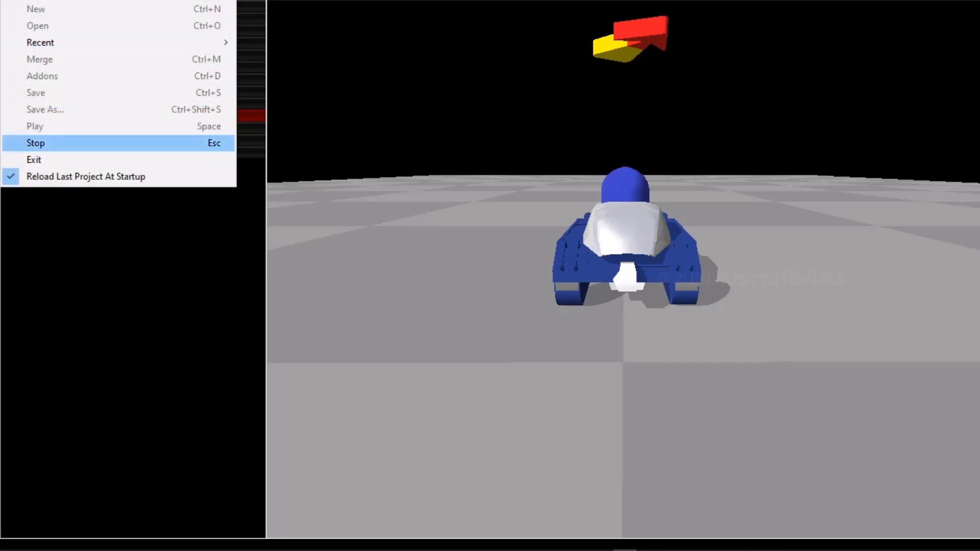
pyautogui.click(35, 141)
pyautogui.doubleClick(46, 128)
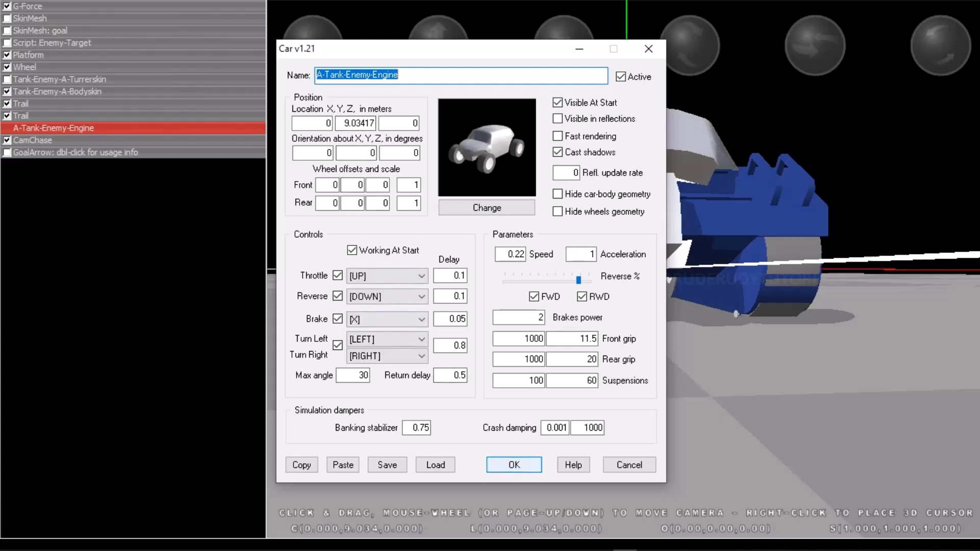
pyautogui.press('Return')
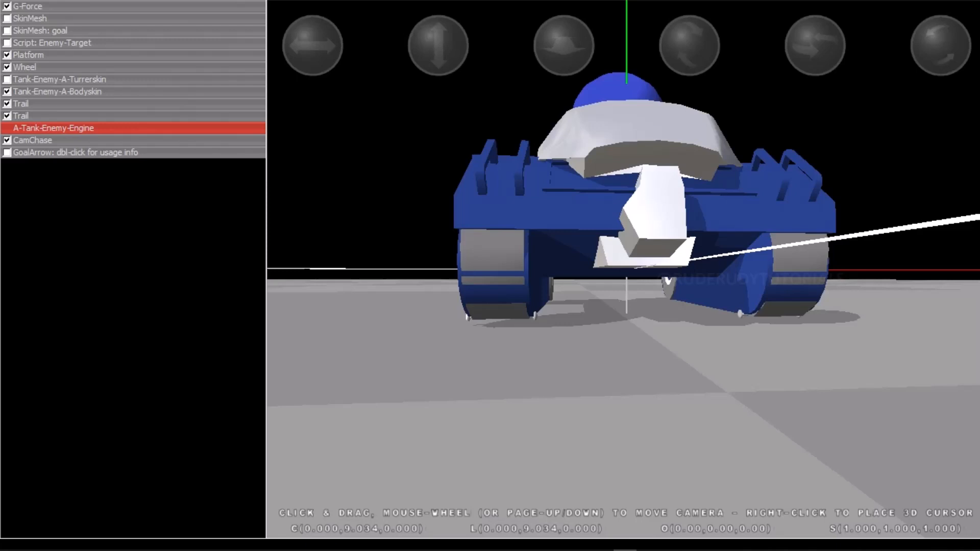
# Play the project again to check for tire marks behind the moving tank, and stop the test
pyautogui.click(10, 0)
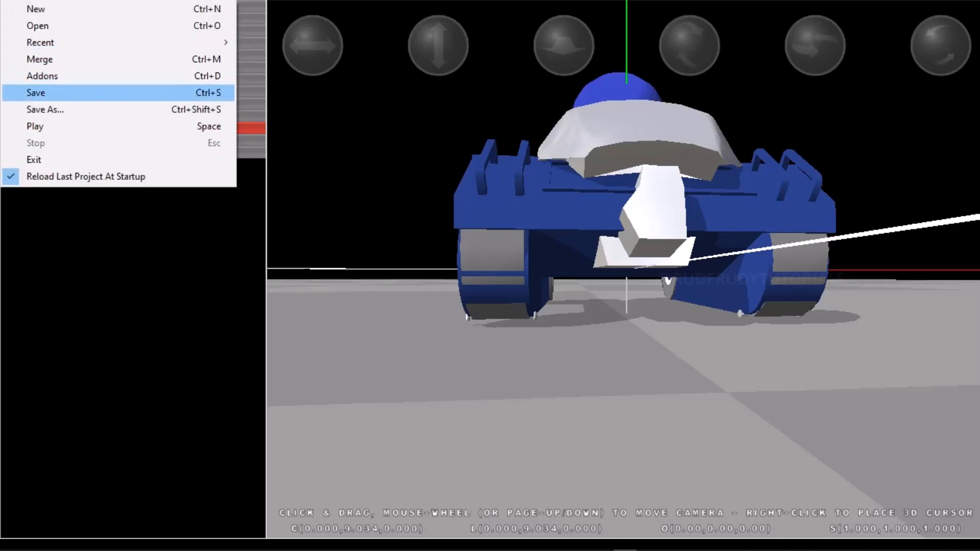
pyautogui.press('Return')
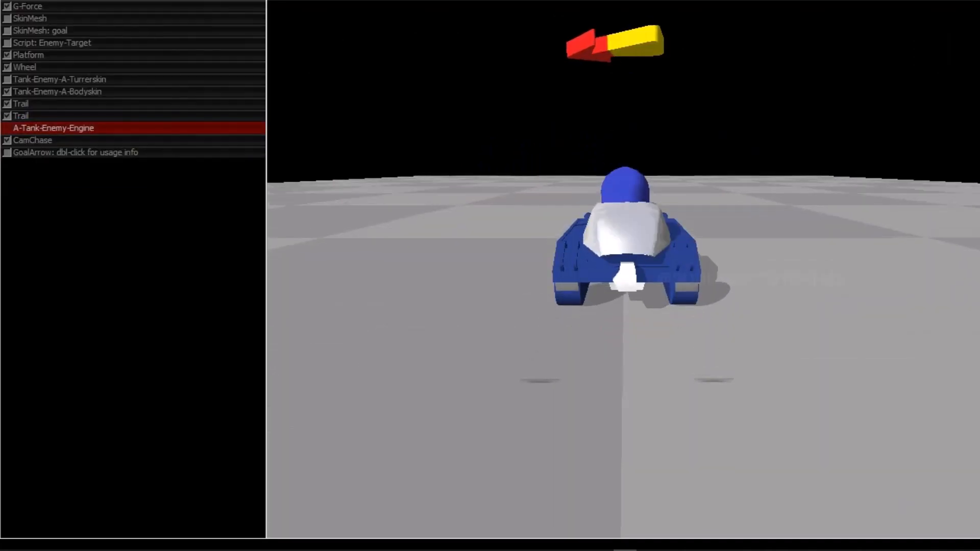
pyautogui.hotkey('alt', 'f')
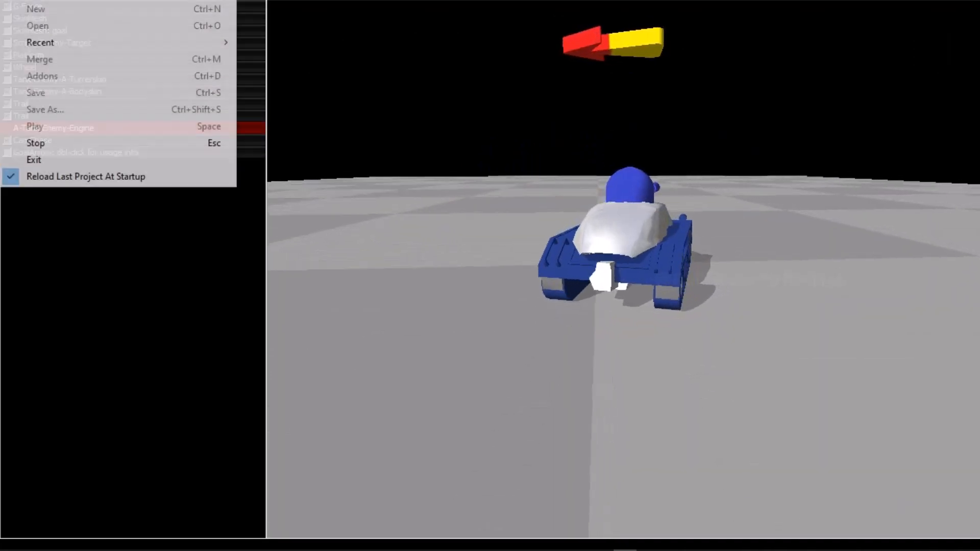
pyautogui.press('Down')
pyautogui.press('Return')
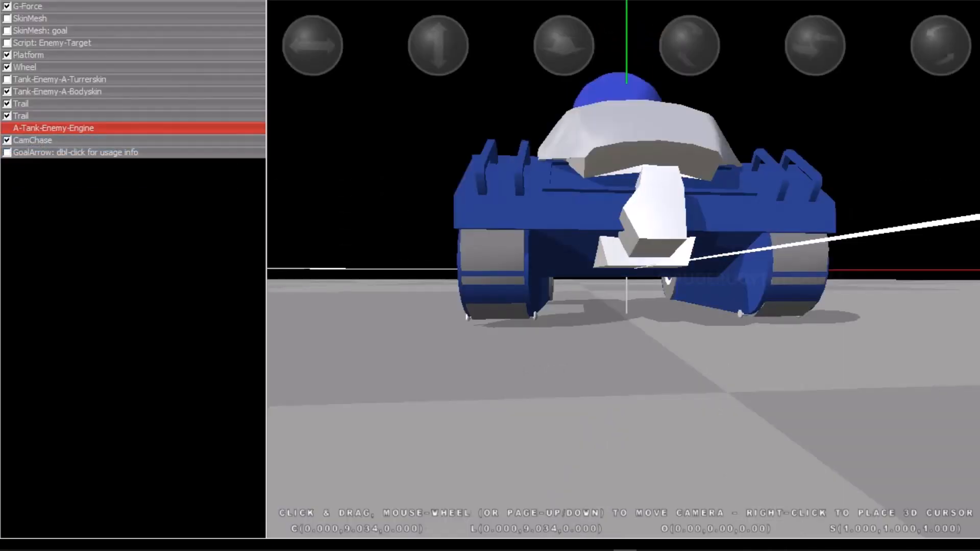
# Raise the trail at X -0.956 to a height of about Y 8.712 and the one at X 0.936 to about Y 8.713
pyautogui.click(21, 116)
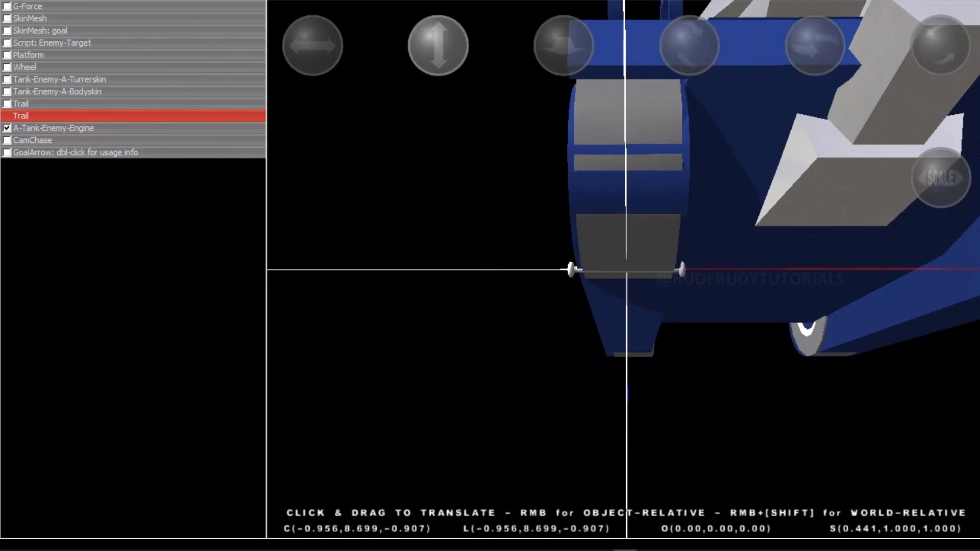
pyautogui.moveTo(437, 46); pyautogui.dragTo(437, 39)
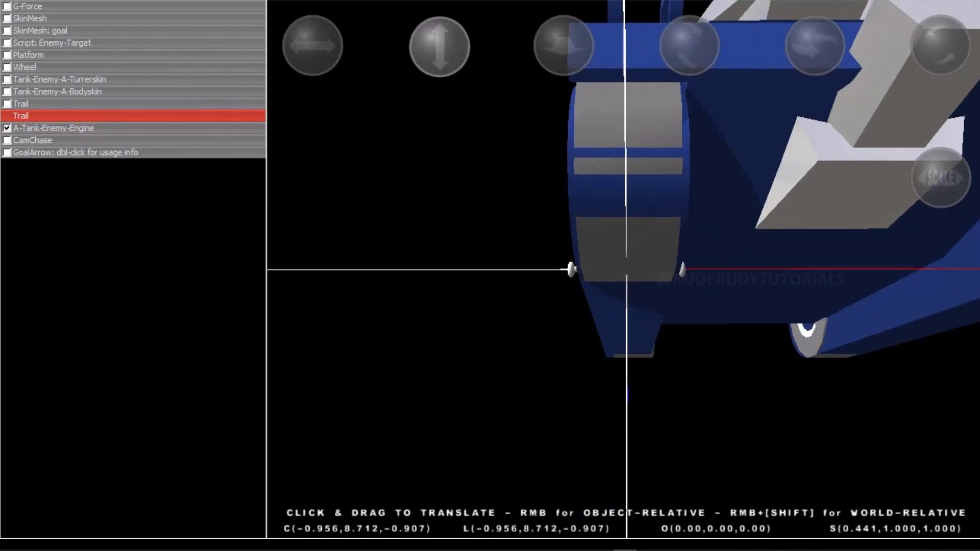
pyautogui.click(51, 104)
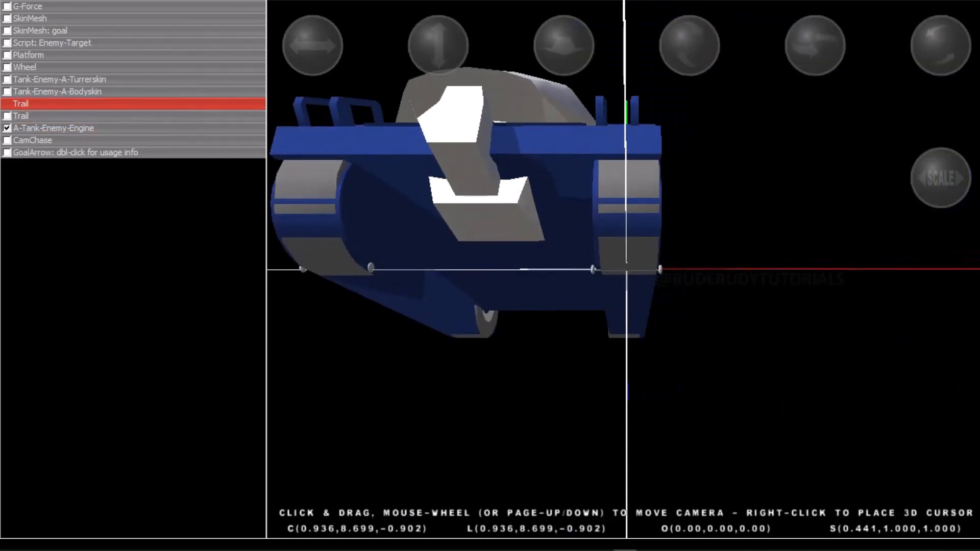
pyautogui.scroll(3, 622, 269)
pyautogui.moveTo(623, 306); pyautogui.dragTo(571, 306)
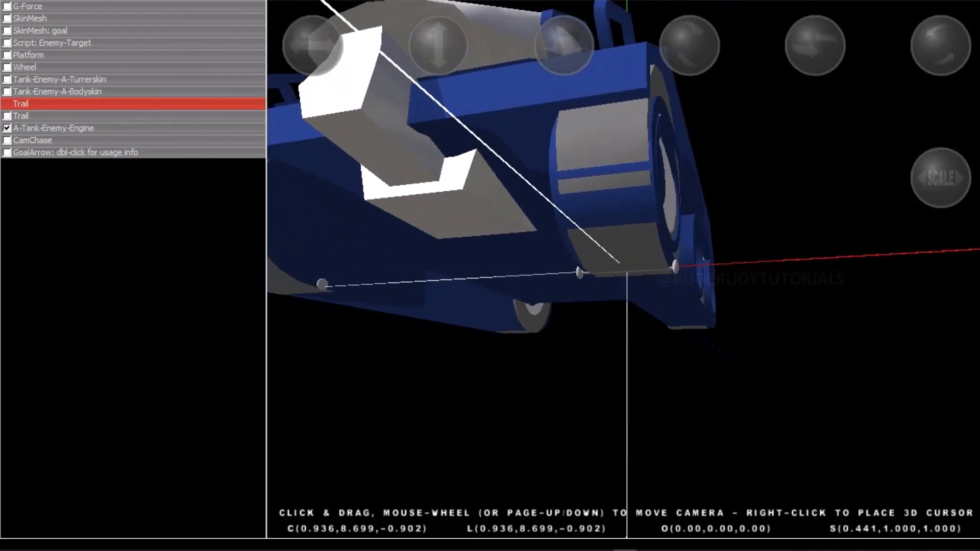
pyautogui.moveTo(439, 47); pyautogui.dragTo(440, 44)
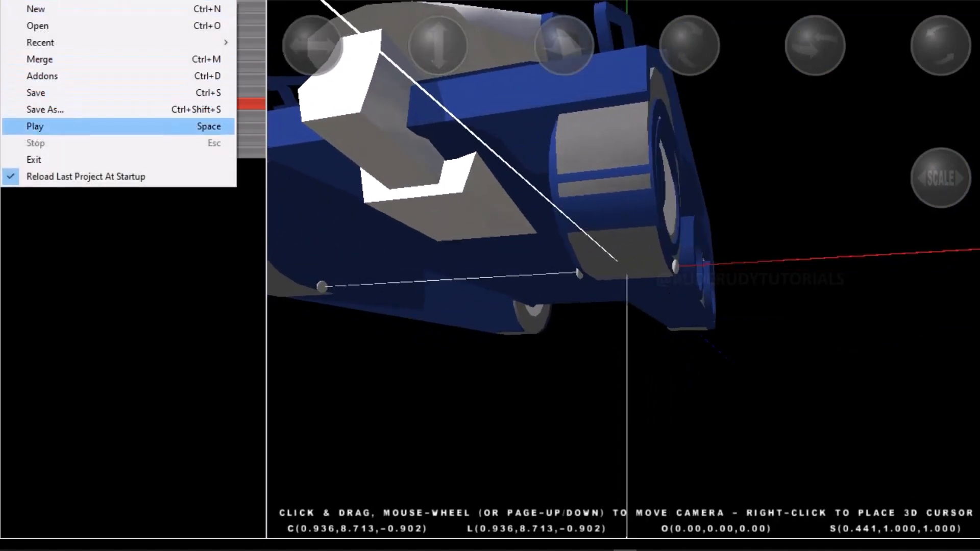
# Test the raised trails in play mode and return to editing
pyautogui.click(37, 126)
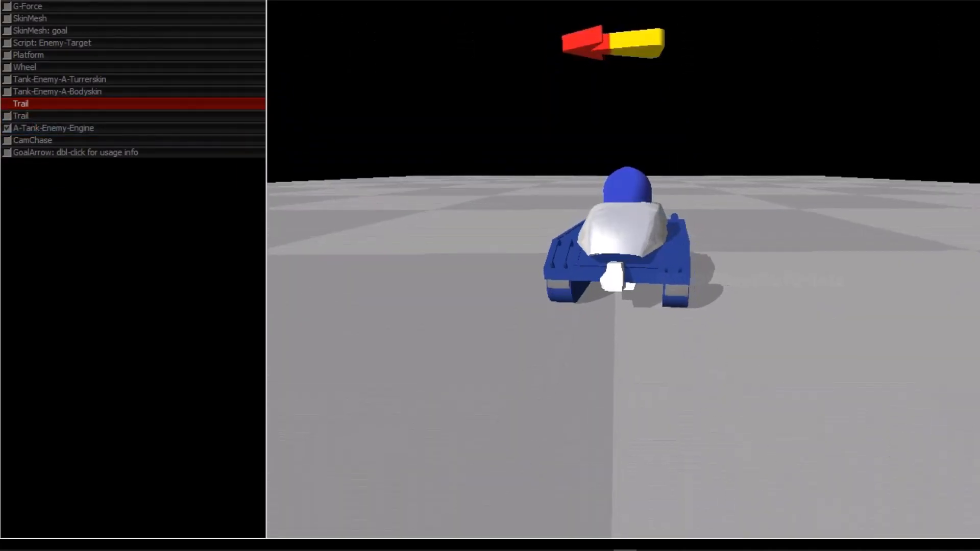
pyautogui.click(10, 0)
pyautogui.click(36, 142)
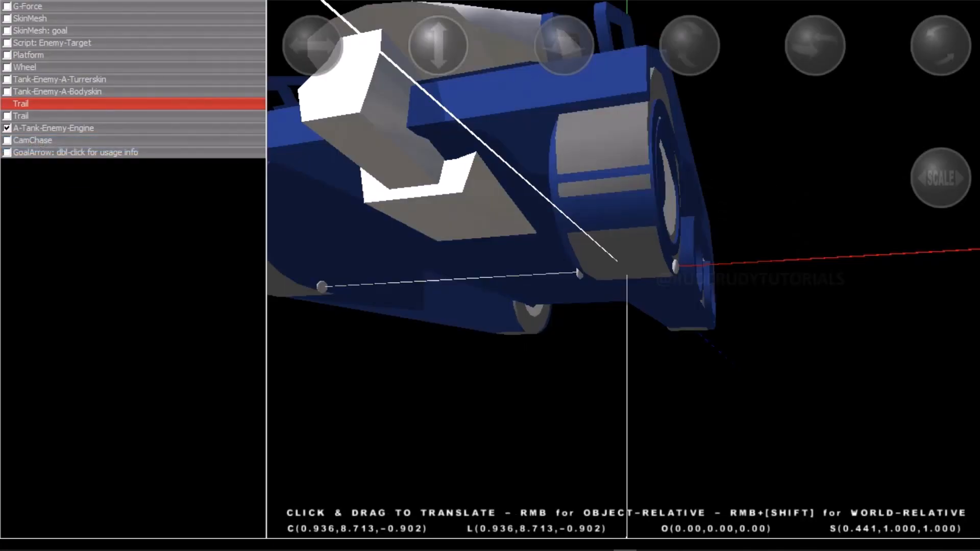
# Raise both trails further, to about Y 8.730 at X 0.936 and about Y 8.734 at X -0.956
pyautogui.moveTo(489, 204); pyautogui.dragTo(483, 271)
pyautogui.moveTo(439, 46); pyautogui.dragTo(439, 38)
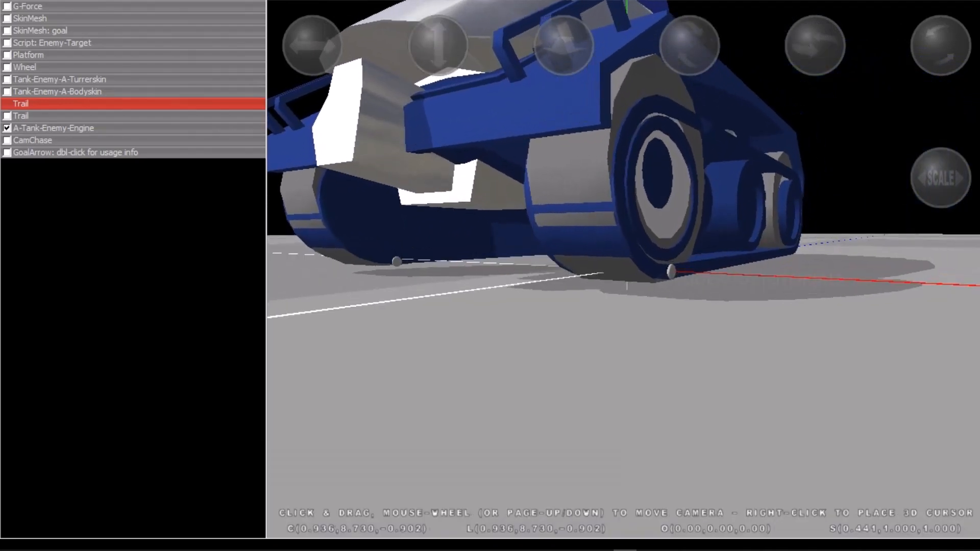
pyautogui.click(31, 115)
pyautogui.moveTo(444, 204); pyautogui.dragTo(502, 232)
pyautogui.moveTo(438, 46); pyautogui.dragTo(439, 37)
pyautogui.moveTo(444, 204); pyautogui.dragTo(487, 210)
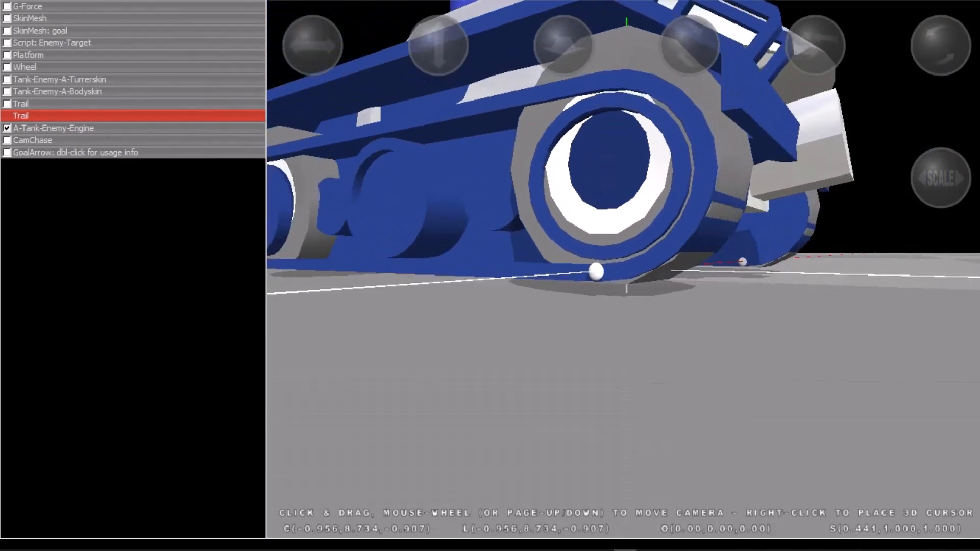
# Play the project, drive the tank forward and through turns to inspect its tire marks, and stop the test
pyautogui.click(10, 1)
pyautogui.click(34, 127)
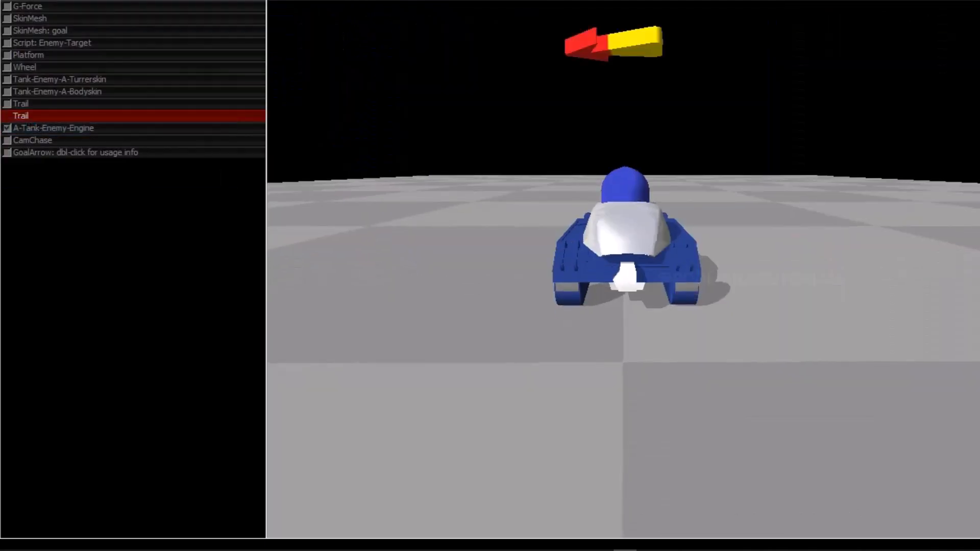
pyautogui.press('Up')
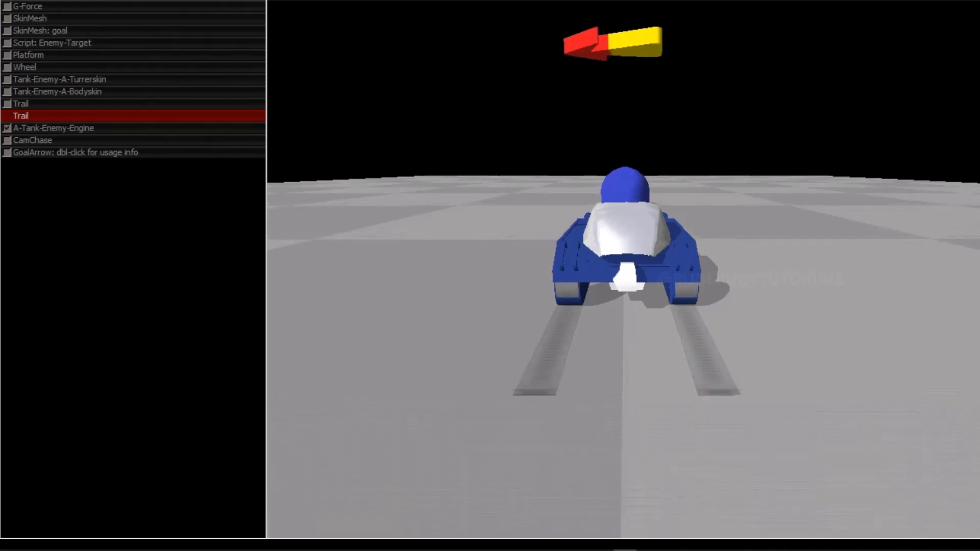
pyautogui.press('Right')
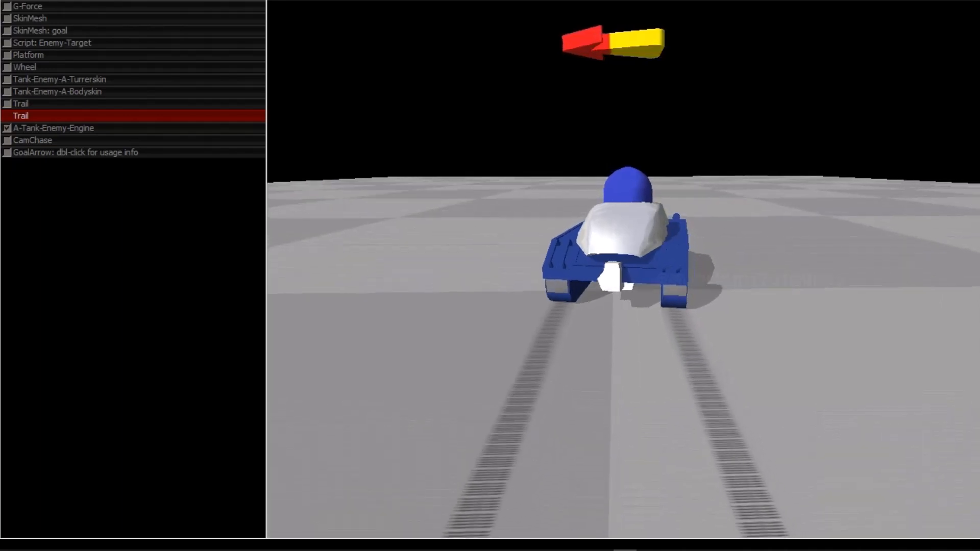
pyautogui.press('Right')
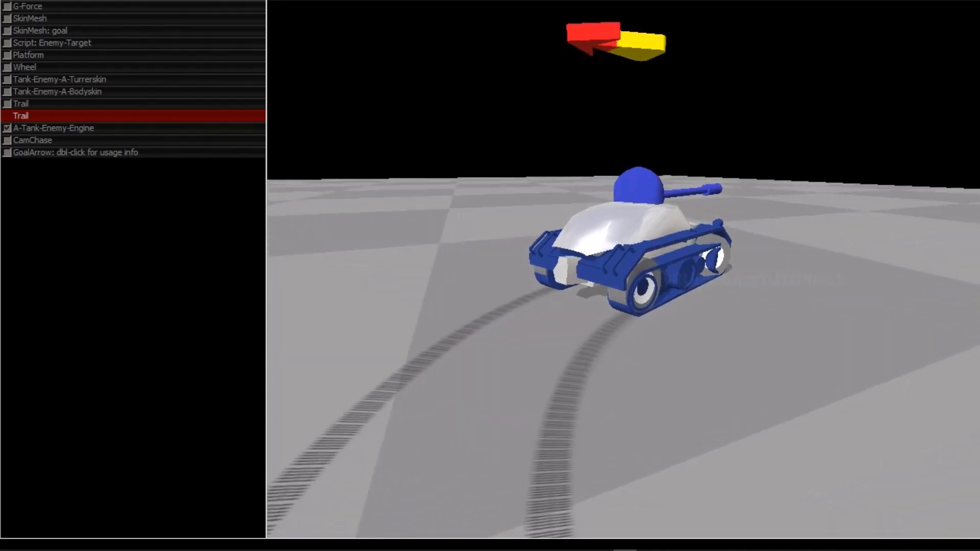
pyautogui.press('Right')
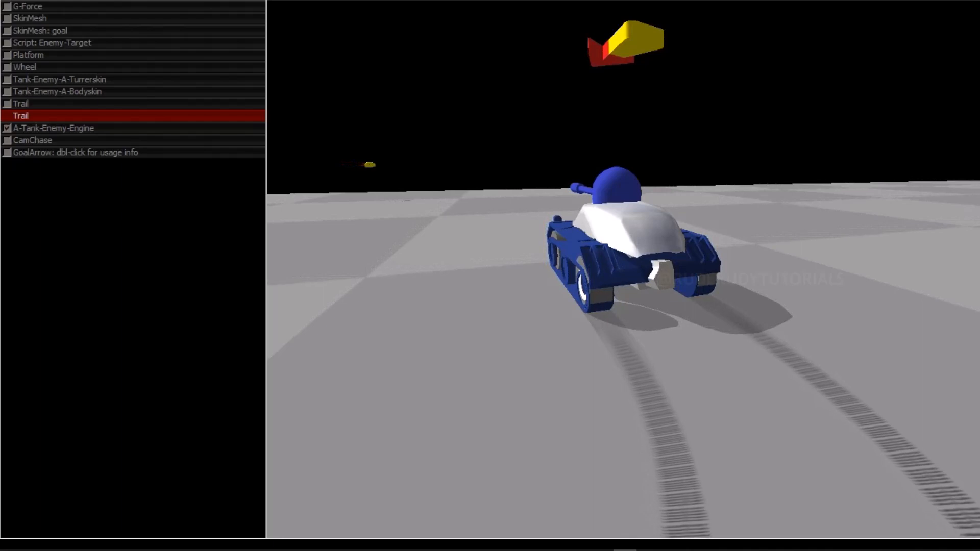
pyautogui.hotkey('alt', 'f')
pyautogui.press('Return')
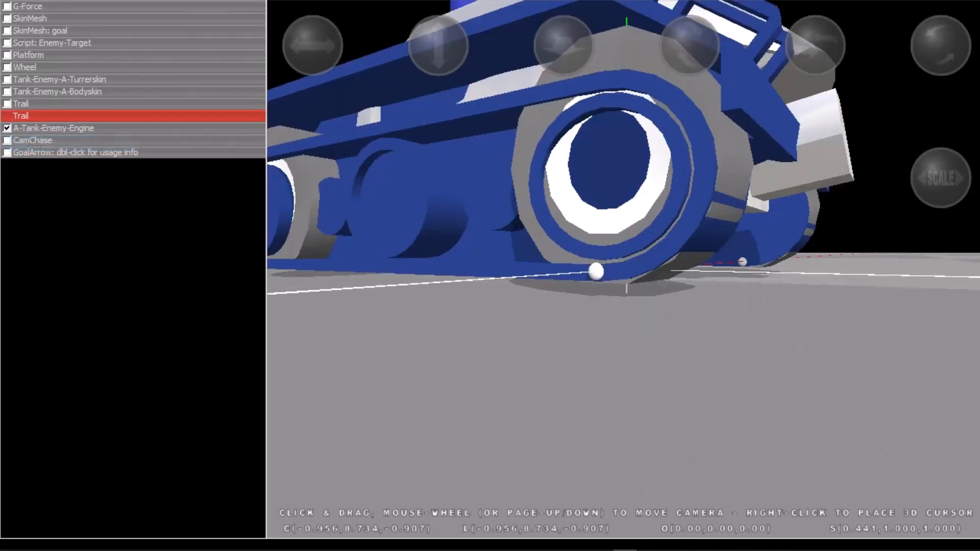
# Set the frequency to 50 trail segments per second for the trail at X -0.956 and change the other trail's frequency to match
pyautogui.press('Return')
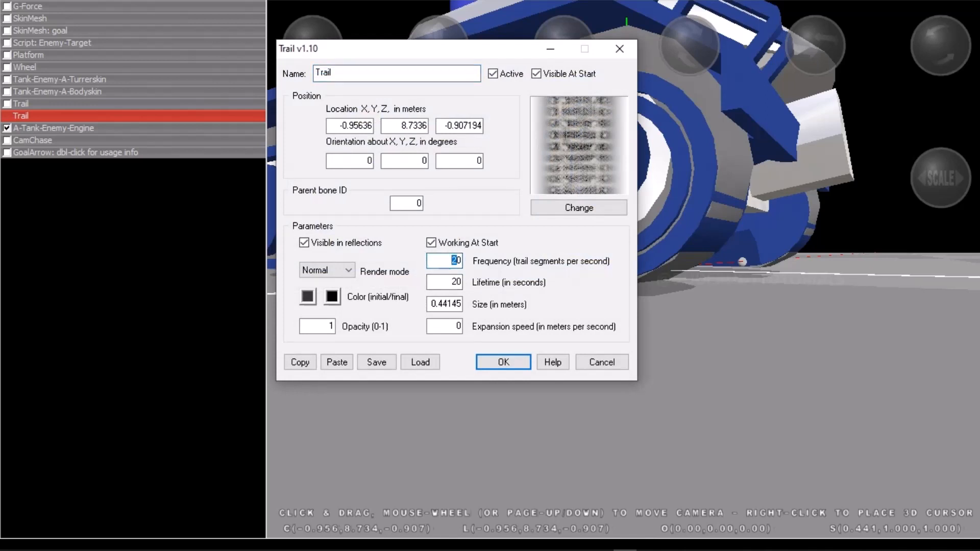
pyautogui.press('Return')
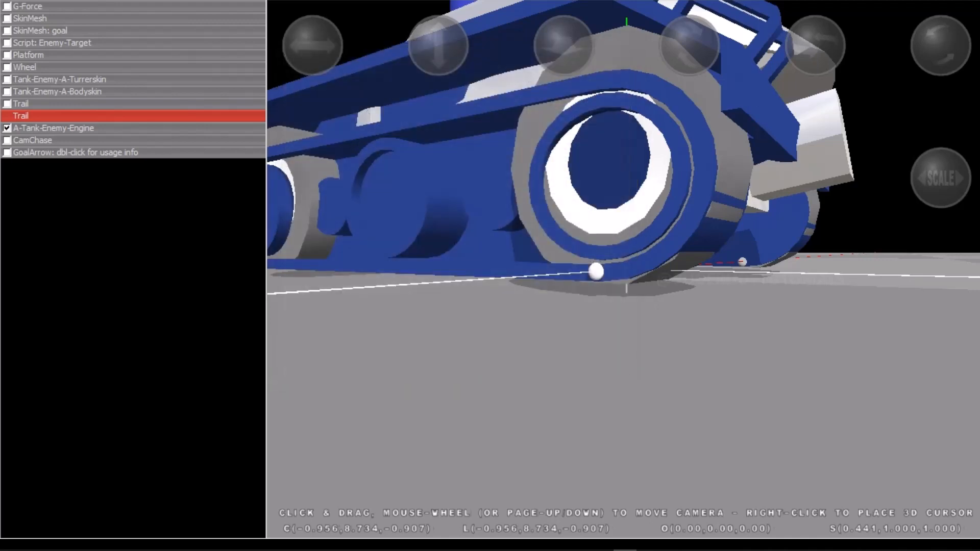
pyautogui.doubleClick(21, 116)
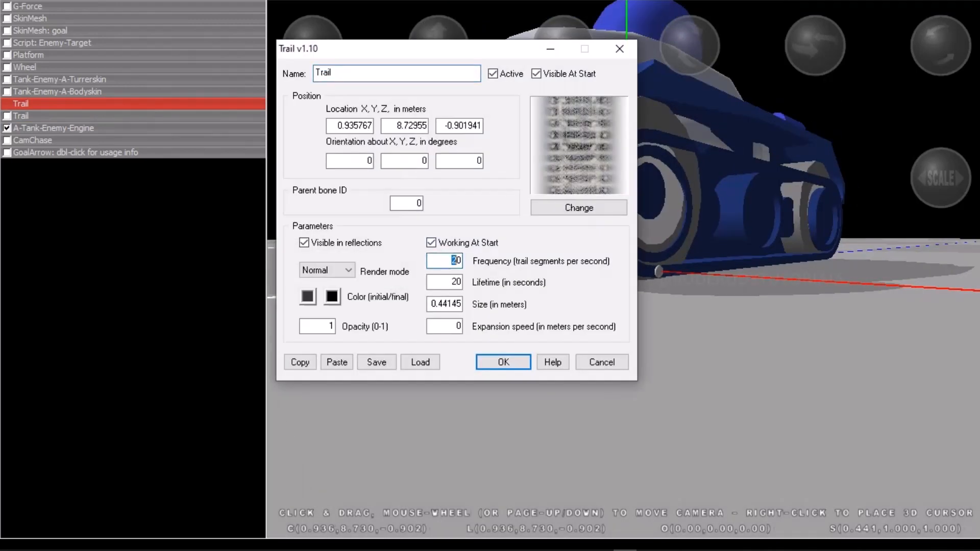
pyautogui.click(503, 362)
# Play the project to judge the tire marks at the new frequency, and stop it
pyautogui.click(9, 0)
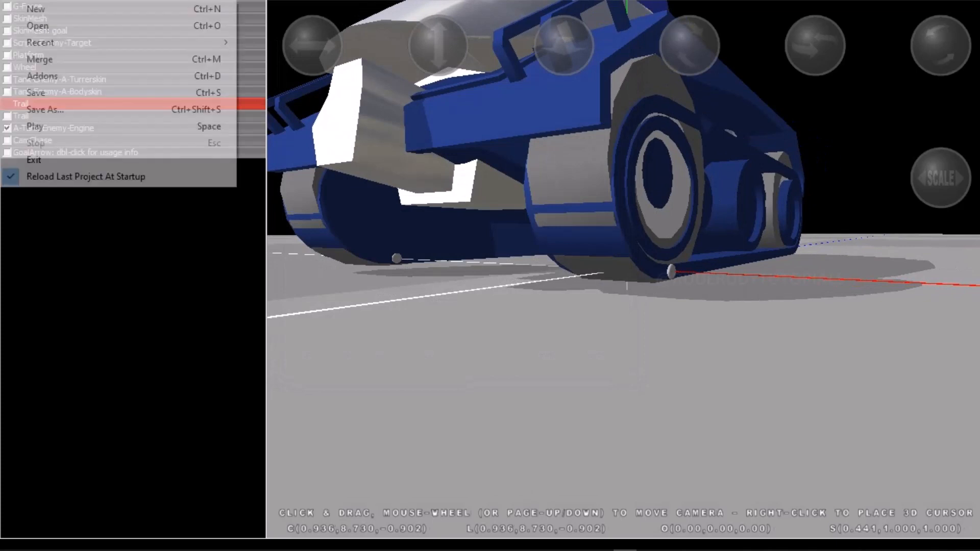
pyautogui.click(35, 126)
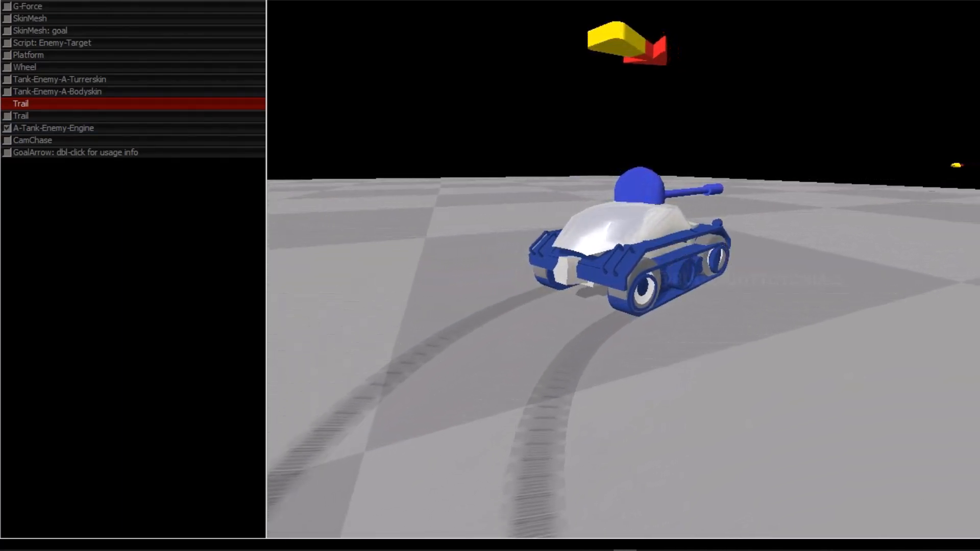
pyautogui.hotkey('alt', 'f')
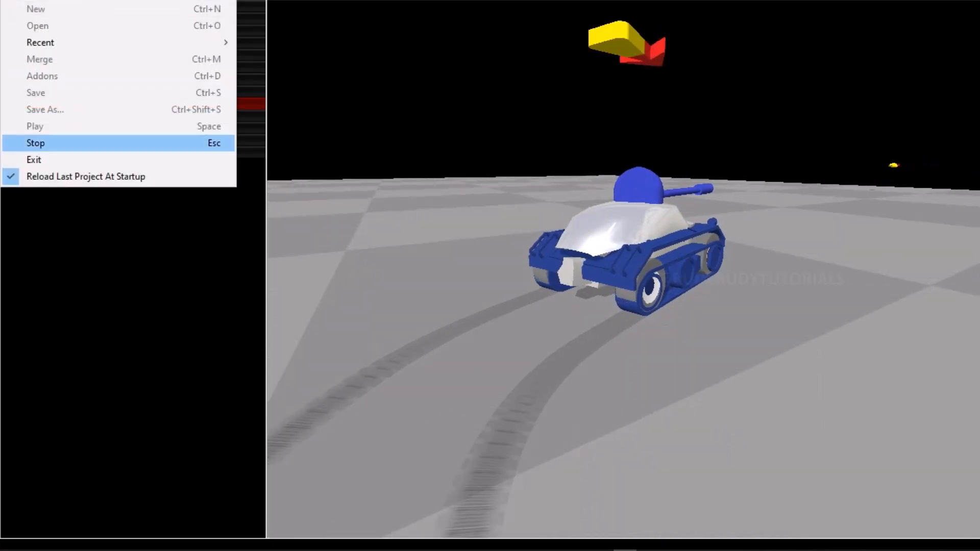
pyautogui.press('Return')
# Lower the frequency of the trail at X 0.936 and compare the two tire marks in play mode
pyautogui.doubleClick(21, 103)
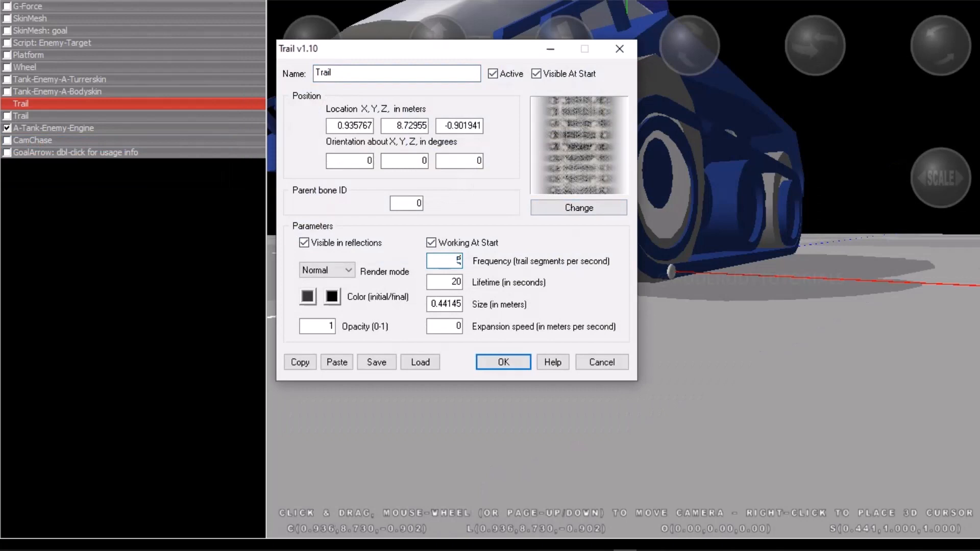
pyautogui.press('Return')
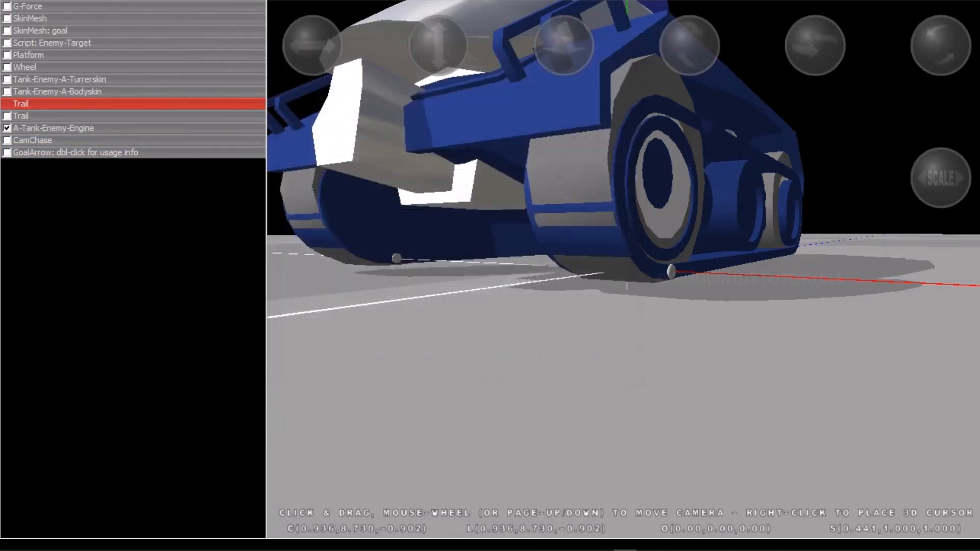
pyautogui.hotkey('alt', 'f')
pyautogui.press('Down')
pyautogui.press('Down')
pyautogui.press('Return')
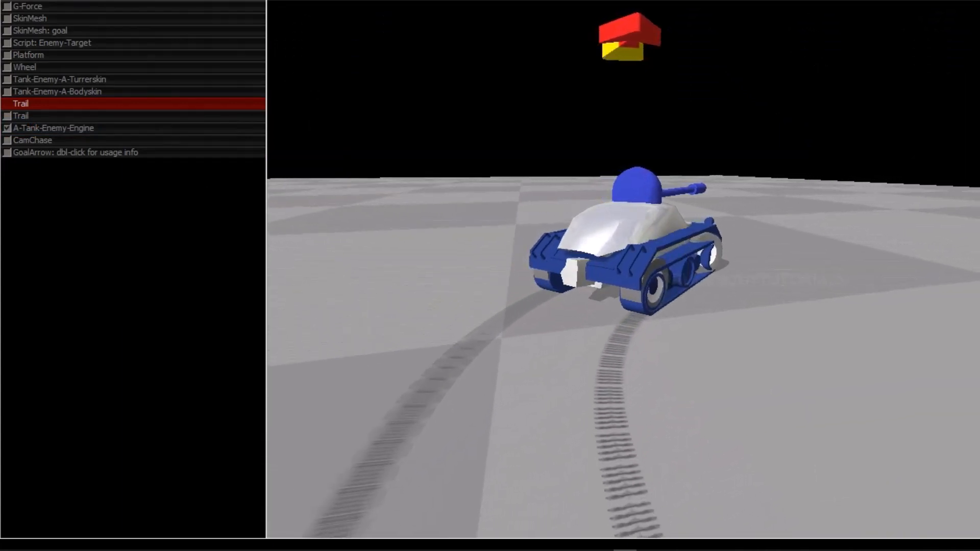
pyautogui.click(9, 0)
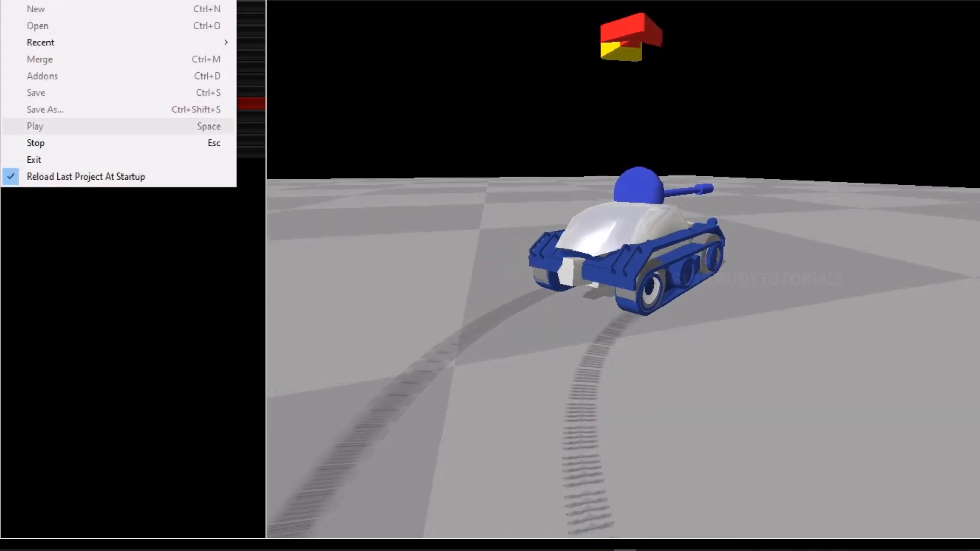
pyautogui.click(37, 143)
# Adjust the lifetime of the trail at X 0.936 and match the frequency and lifetime of the trail at X -0.956
pyautogui.doubleClick(21, 104)
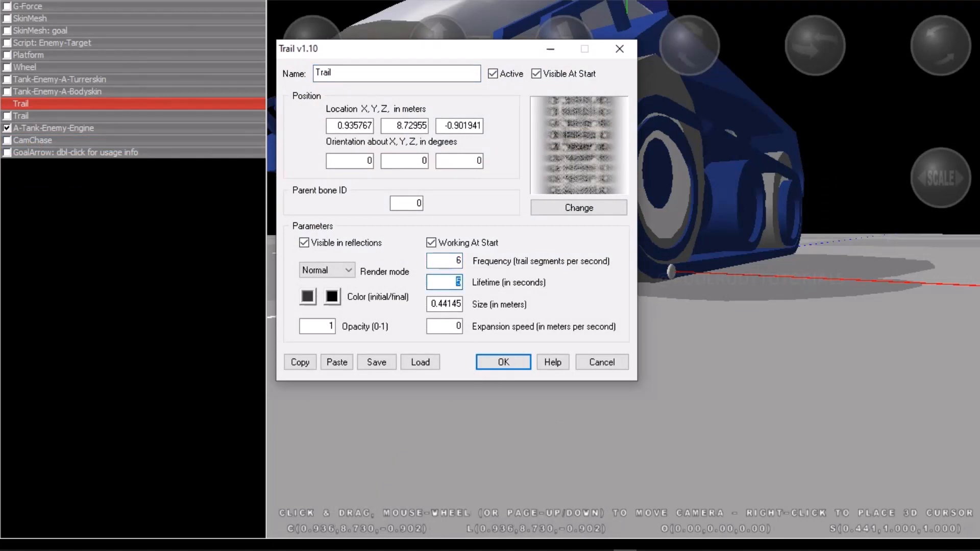
pyautogui.press('Return')
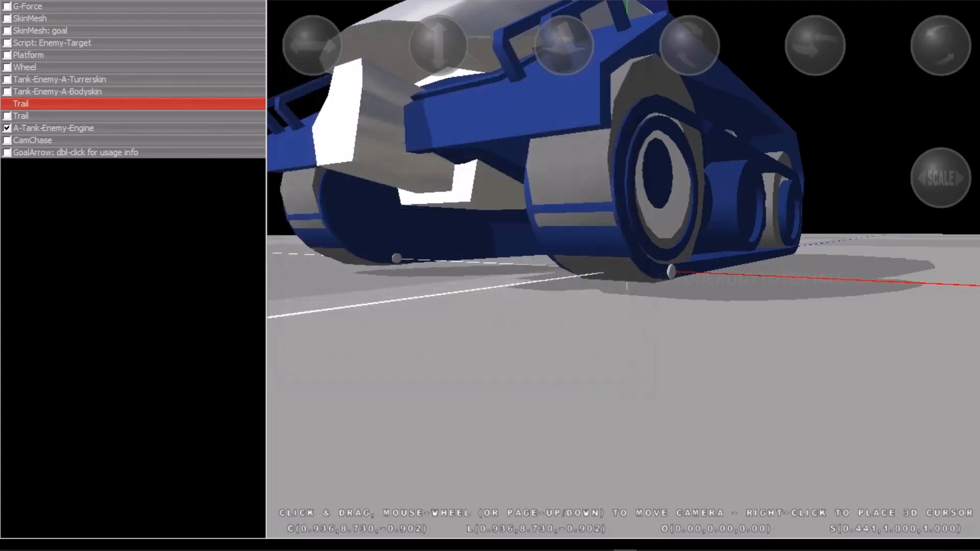
pyautogui.doubleClick(21, 104)
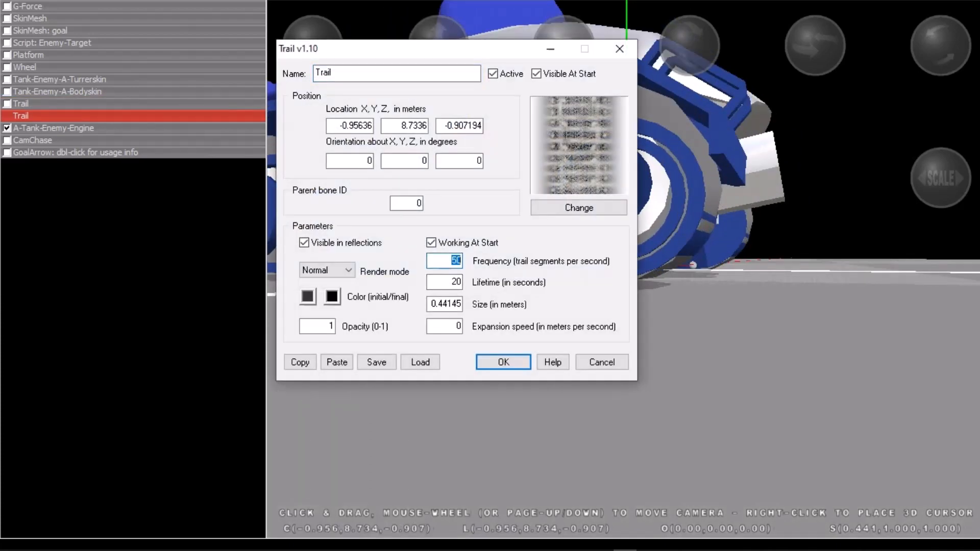
pyautogui.press('Return')
# Hide the car-body geometry of the A-Tank-Enemy-Engine object
pyautogui.click(9, 1)
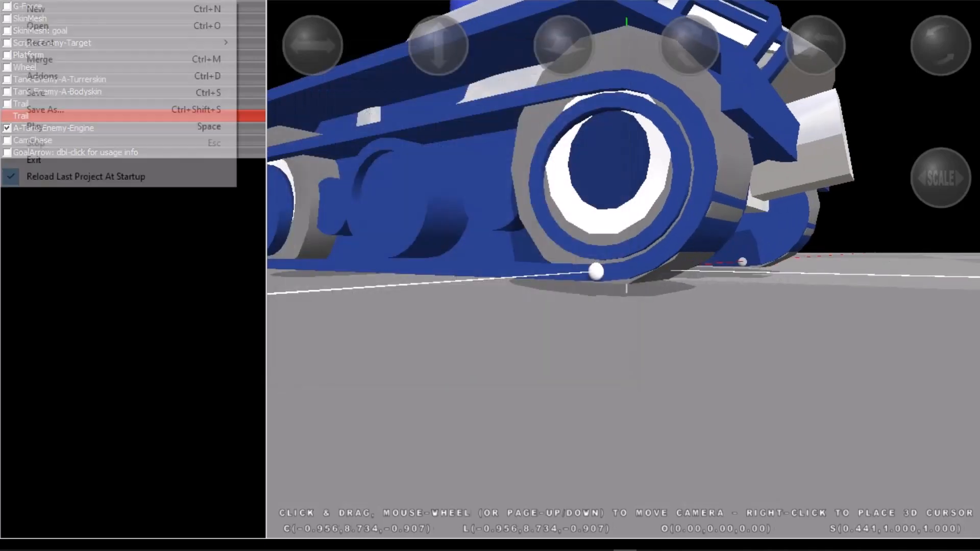
pyautogui.click(45, 110)
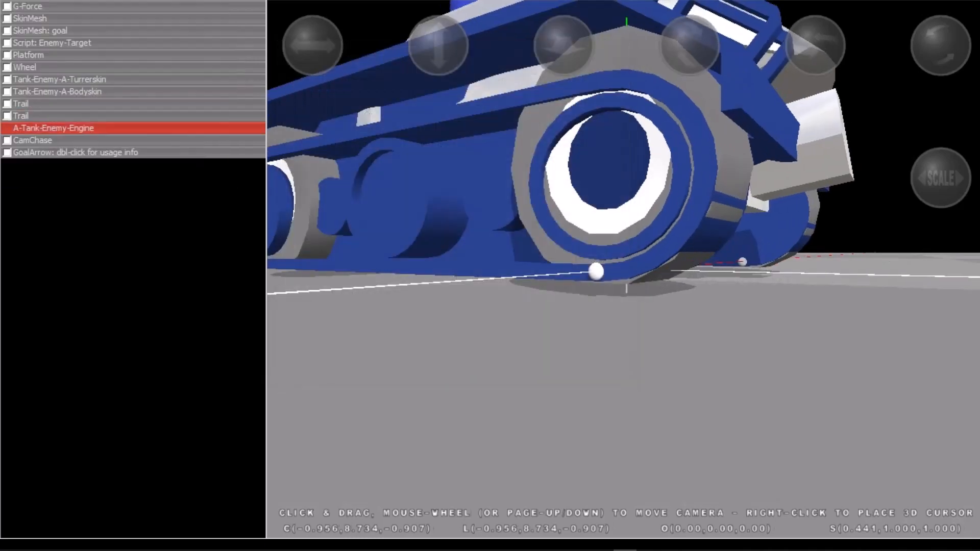
pyautogui.doubleClick(54, 128)
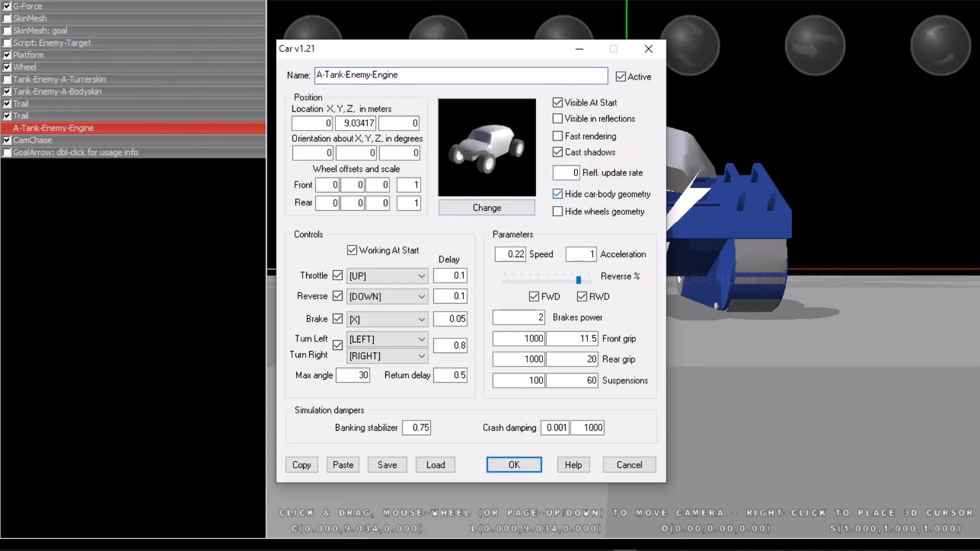
pyautogui.press('Return')
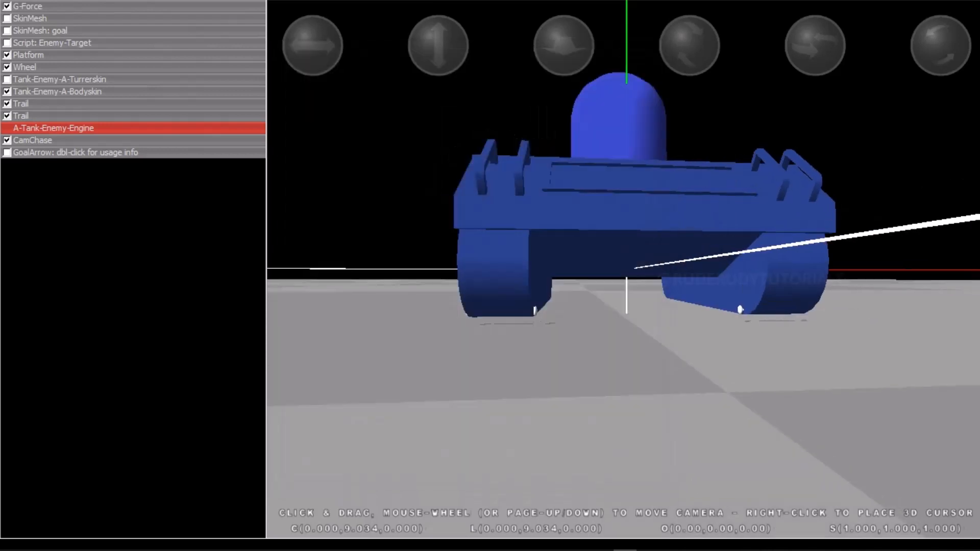
# Play the project to inspect both tire marks behind the turning tank, stop the test, and save the project
pyautogui.click(9, 1)
pyautogui.click(35, 126)
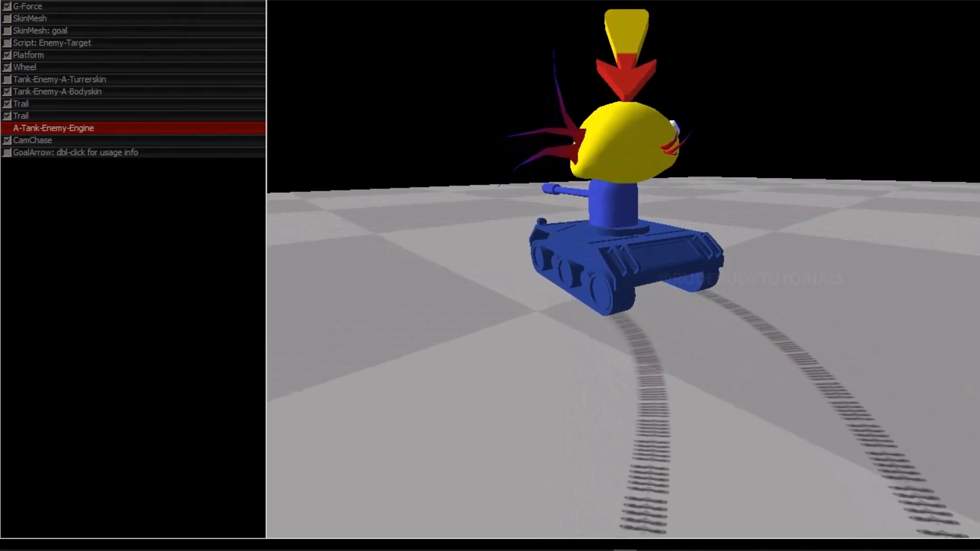
pyautogui.press('Escape')
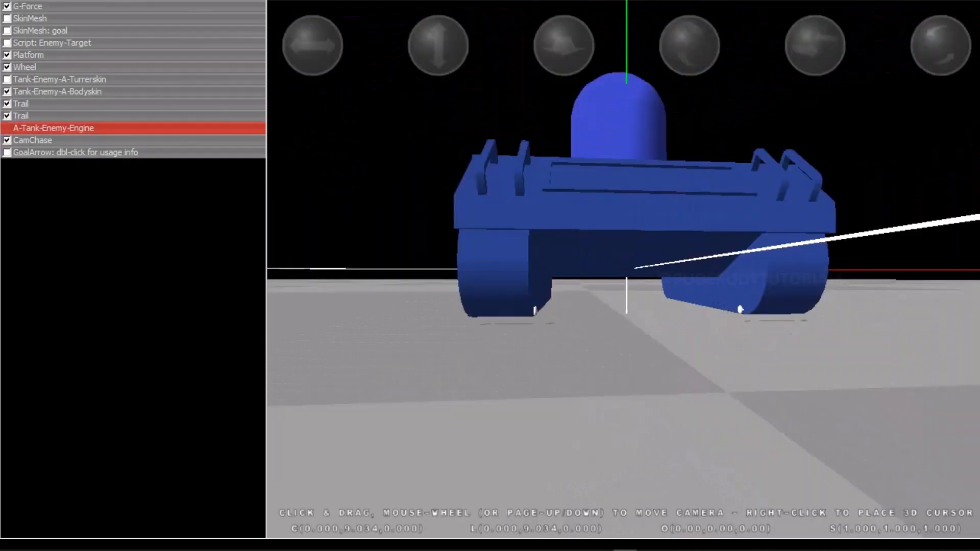
pyautogui.click(9, 1)
pyautogui.click(46, 93)
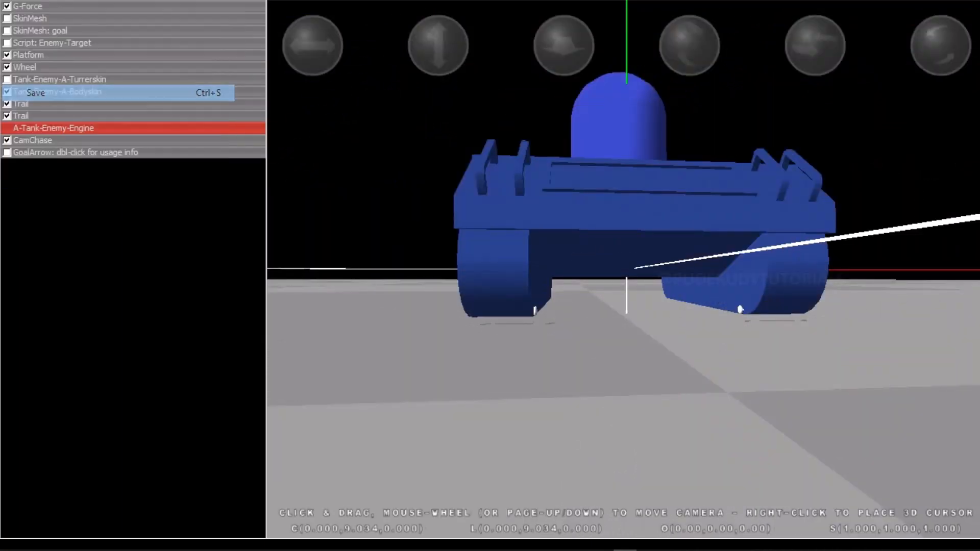
# Look over the tank, review the controls and relationships of its Wheel object, and leave its settings unchanged
pyautogui.moveTo(623, 275)
pyautogui.mouseDown()
pyautogui.moveTo(612, 339)
pyautogui.moveTo(621, 384)
pyautogui.mouseUp()
pyautogui.scroll(-5, 613, 308)
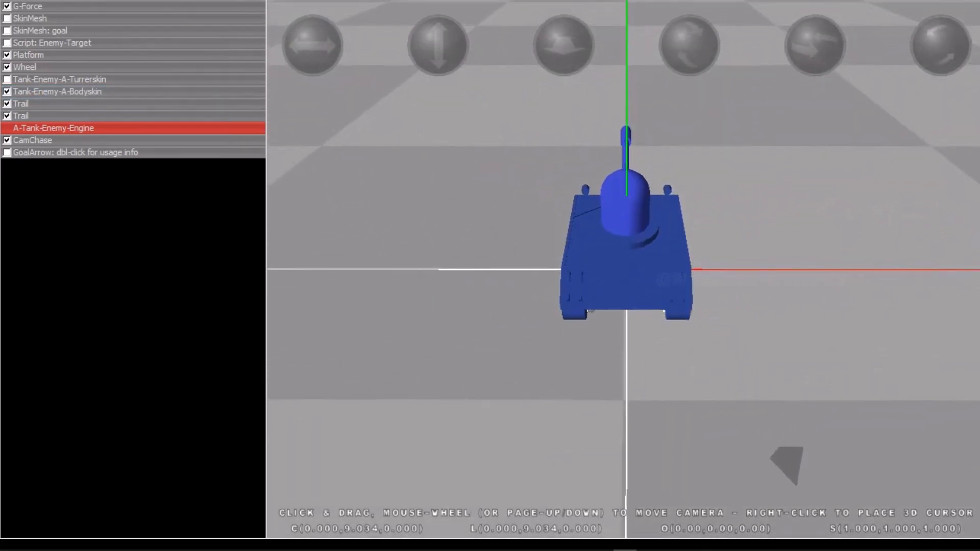
pyautogui.scroll(3, 623, 270)
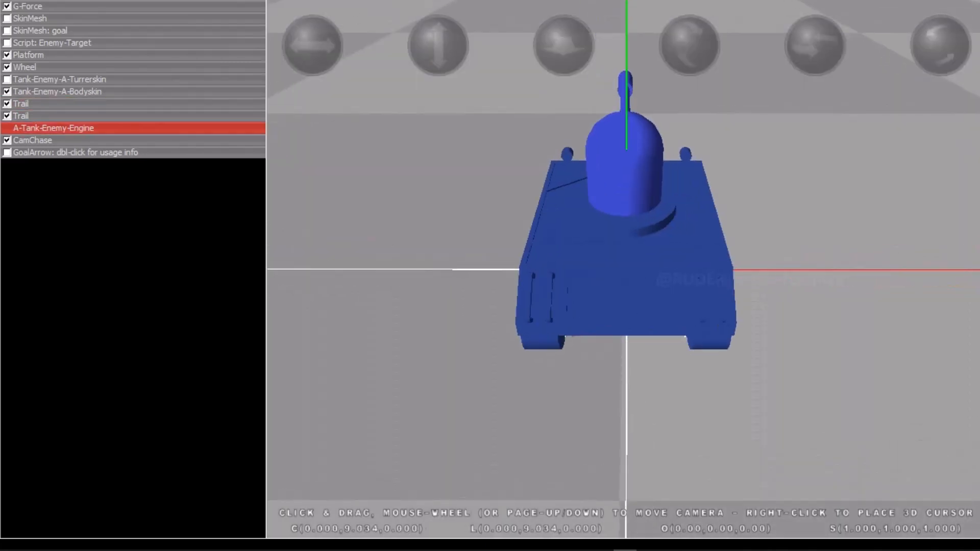
pyautogui.moveTo(623, 270); pyautogui.dragTo(738, 232)
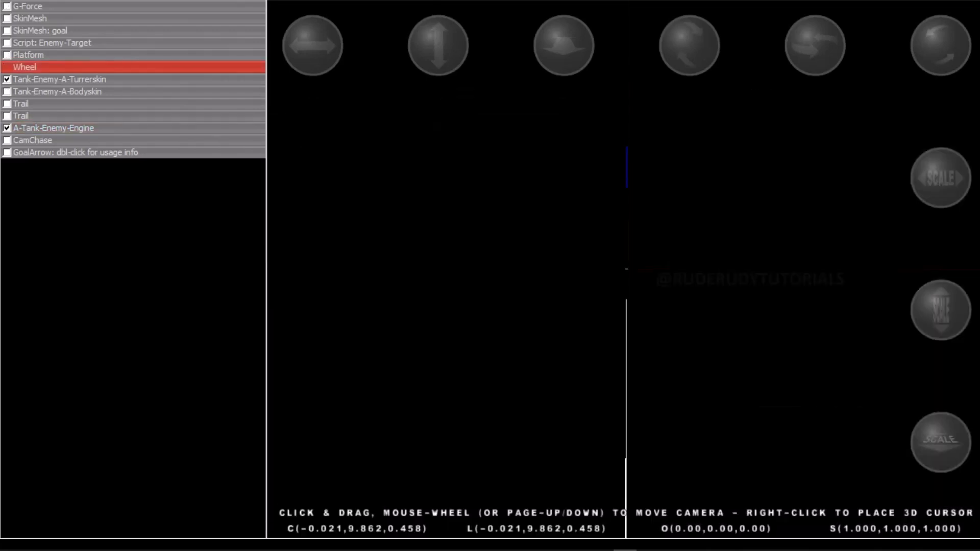
pyautogui.doubleClick(25, 68)
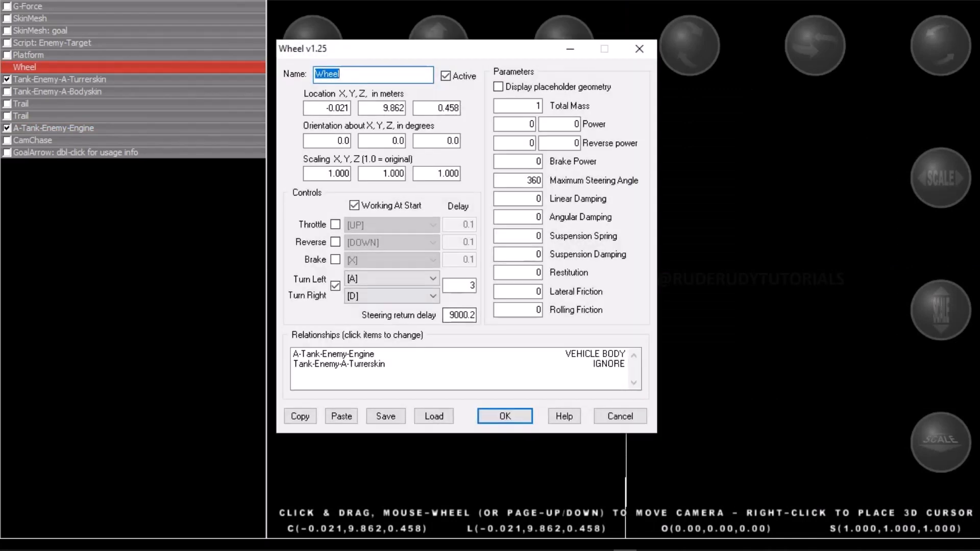
pyautogui.click(620, 416)
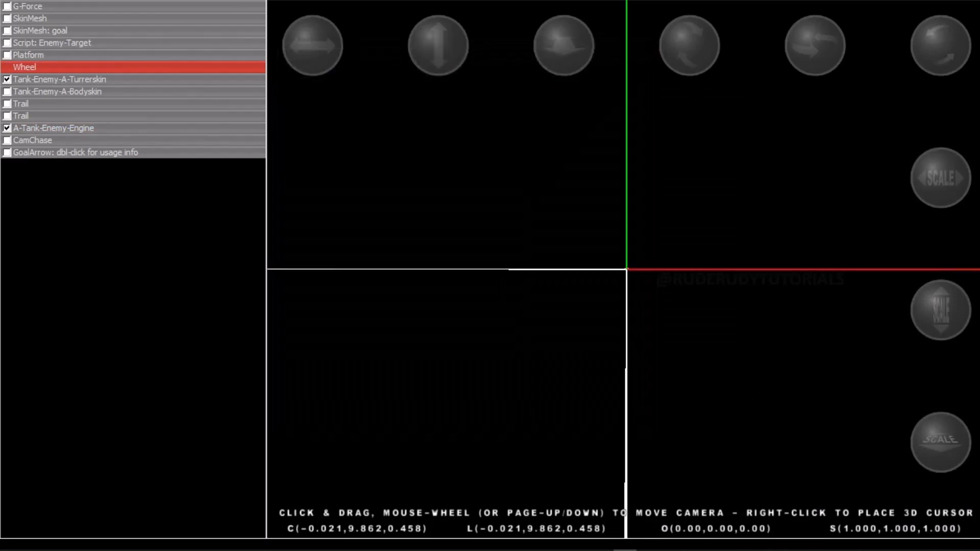
# Add a Projectile object to the scene at the position of the turret's Wheel object
pyautogui.scroll(-5, 626, 269)
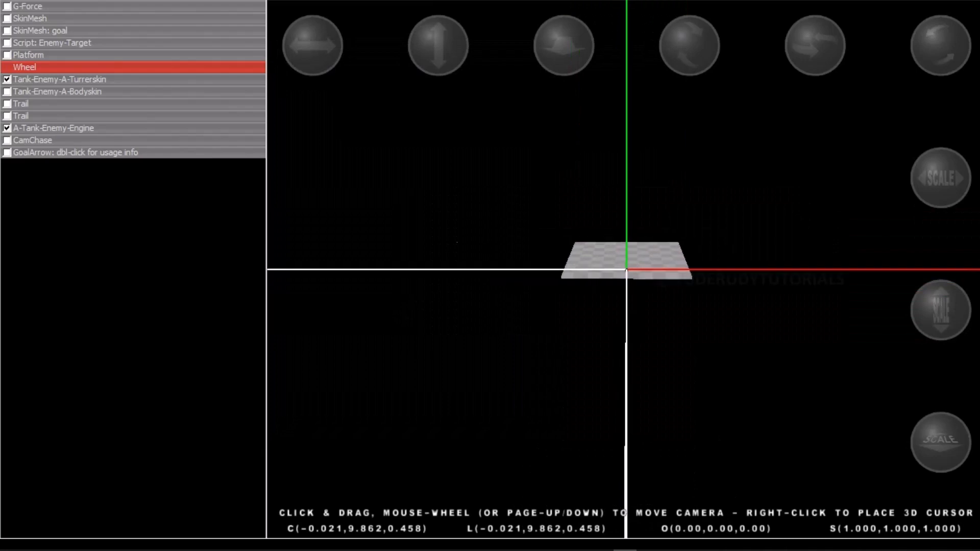
pyautogui.scroll(6, 626, 269)
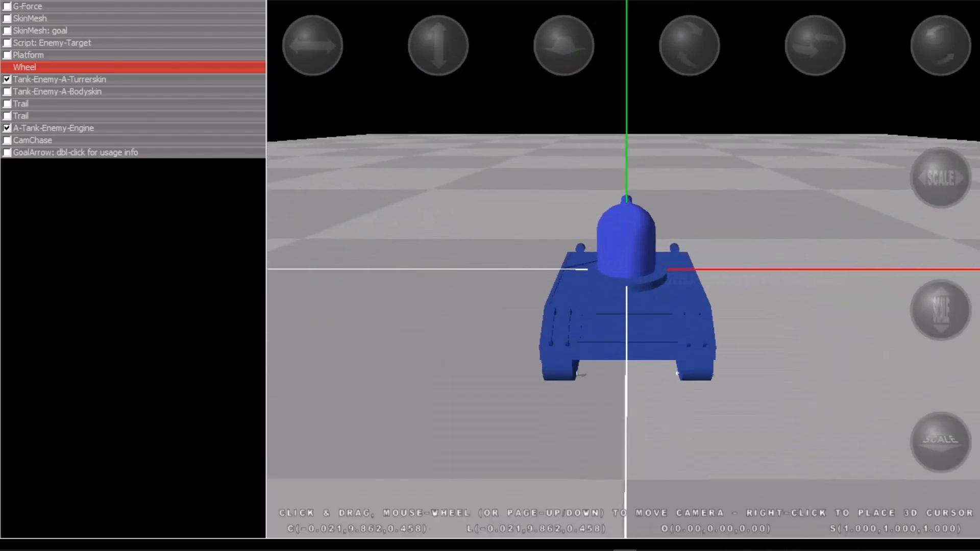
pyautogui.moveTo(626, 306); pyautogui.dragTo(827, 294)
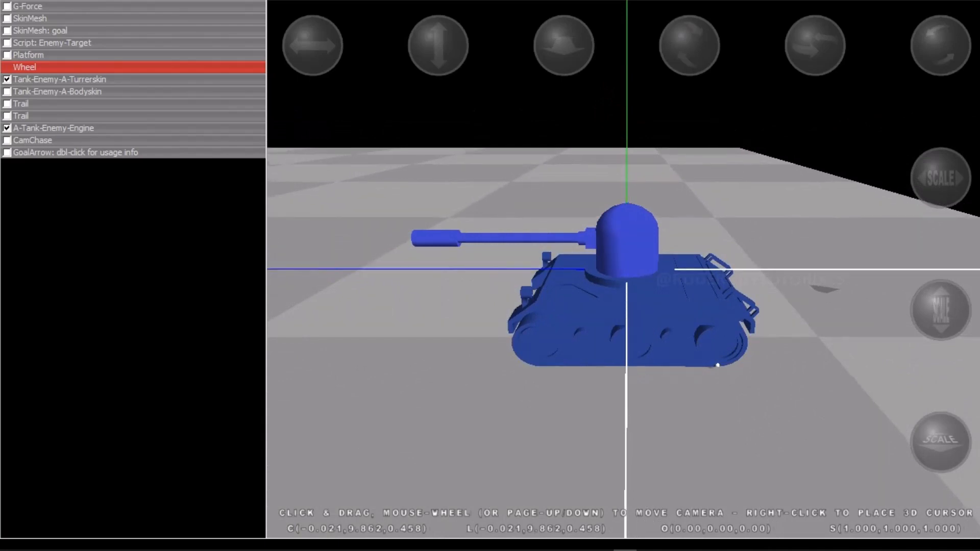
pyautogui.click(49, 0)
pyautogui.click(76, 26)
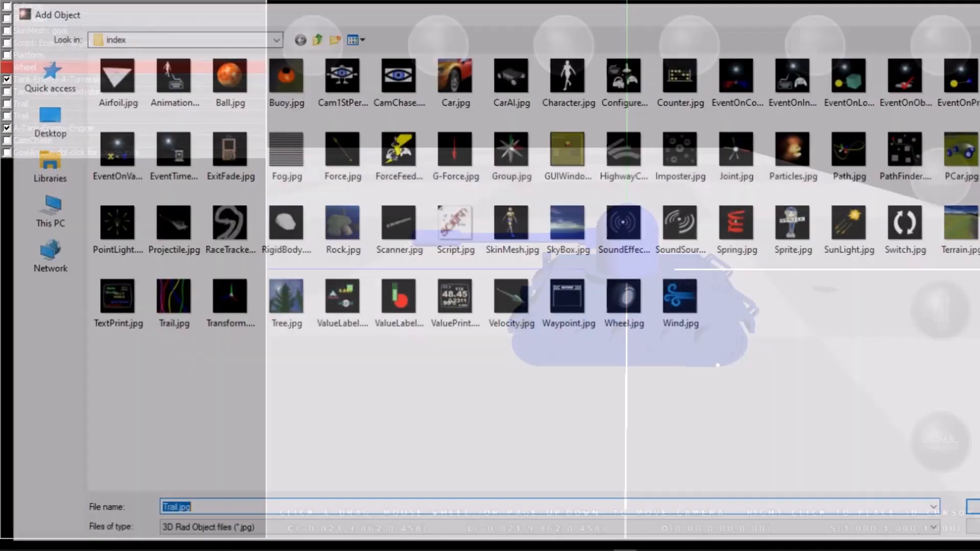
pyautogui.press('Return')
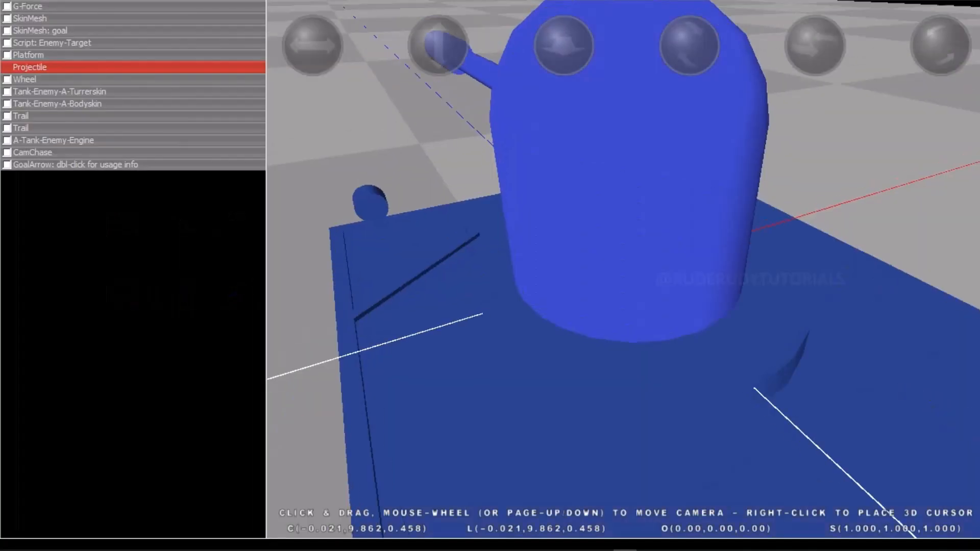
# Raise the projectile above the turret to about Y 11.483 and check which way its arrow points
pyautogui.moveTo(438, 47); pyautogui.dragTo(438, 14)
pyautogui.scroll(2, 626, 270)
pyautogui.scroll(2, 626, 269)
pyautogui.moveTo(586, 306); pyautogui.dragTo(750, 199)
pyautogui.scroll(-1, 674, 271)
pyautogui.moveTo(799, 307); pyautogui.dragTo(693, 304)
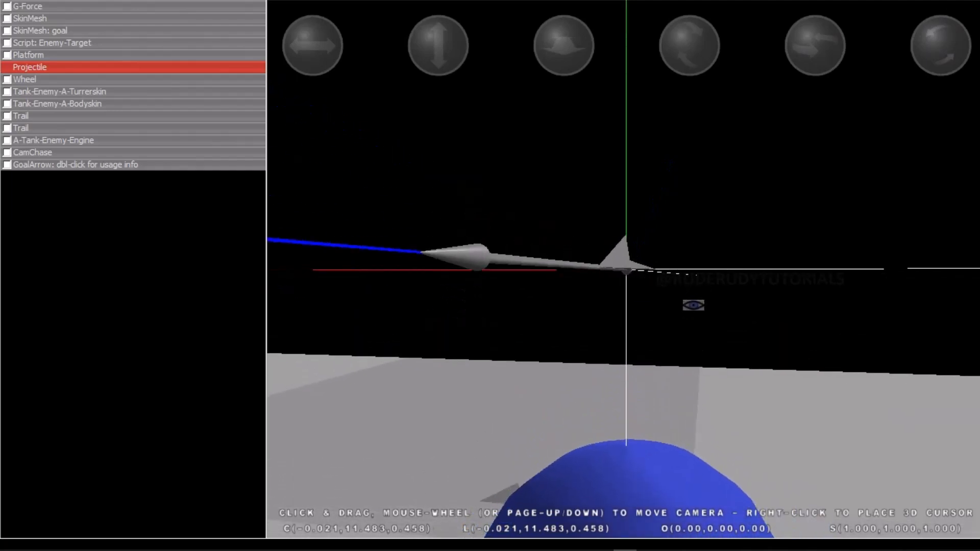
# Lower the projectile to the gun barrel's height at about Y 10.390 and move it forward past the muzzle to about Z 4.059
pyautogui.click(60, 91)
pyautogui.moveTo(561, 286); pyautogui.dragTo(561, 319)
pyautogui.click(51, 68)
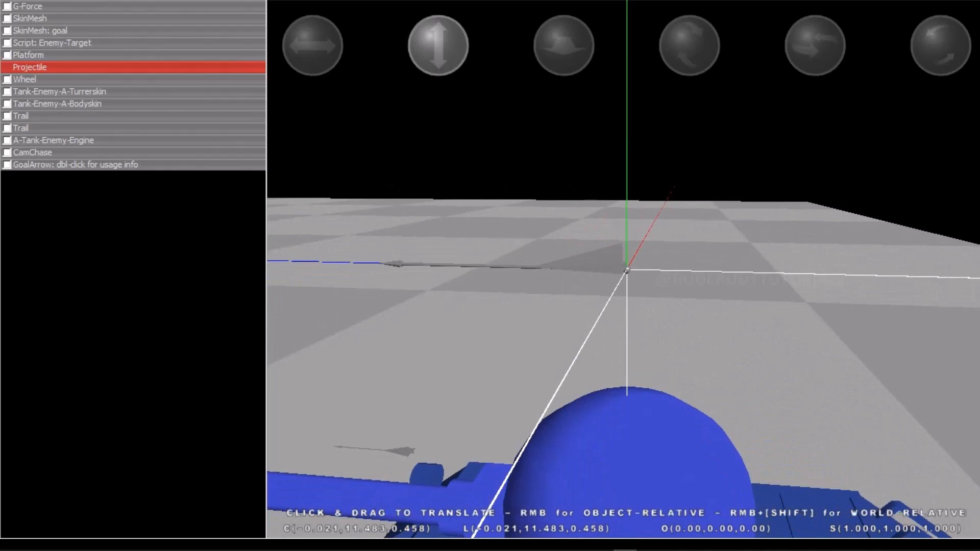
pyautogui.moveTo(438, 46); pyautogui.dragTo(438, 100)
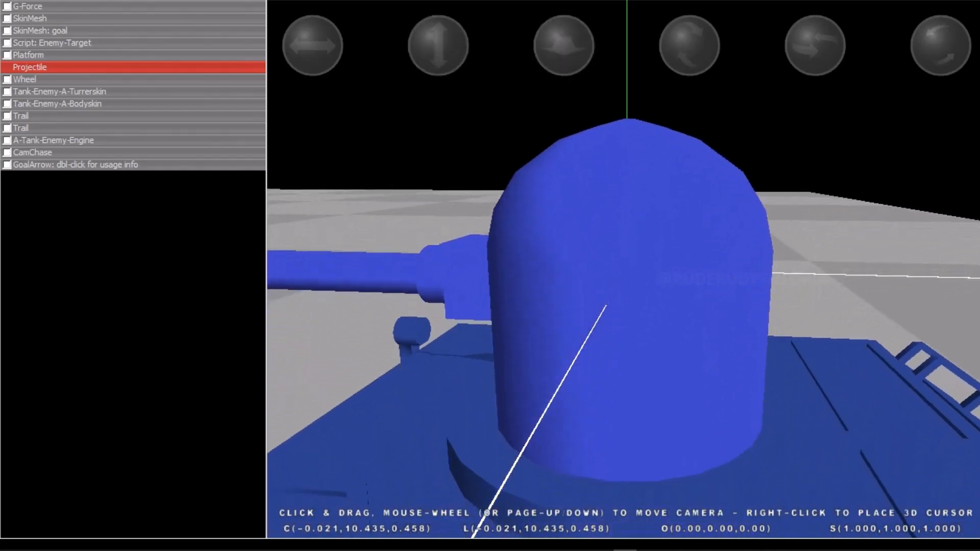
pyautogui.scroll(-5, 622, 269)
pyautogui.moveTo(561, 269); pyautogui.dragTo(701, 219)
pyautogui.moveTo(438, 45); pyautogui.dragTo(438, 49)
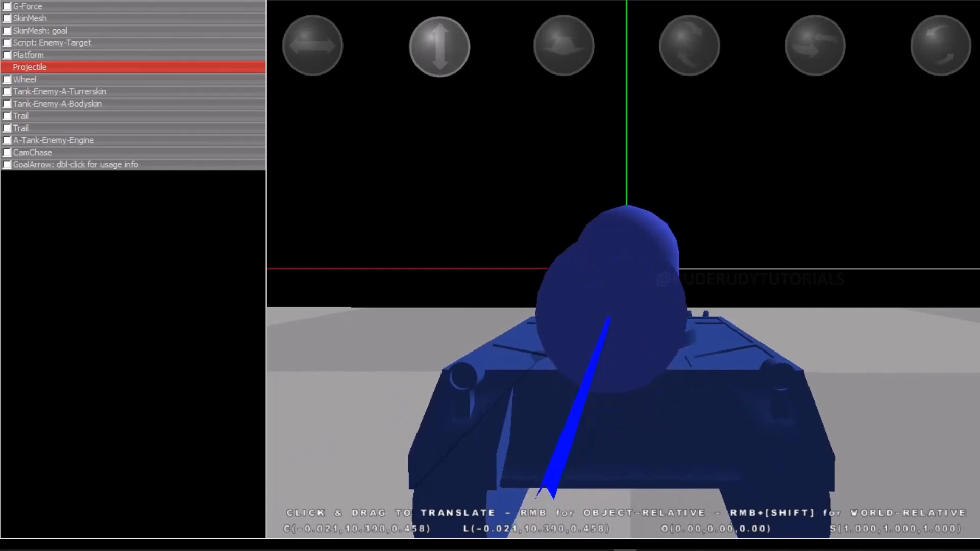
pyautogui.moveTo(564, 46); pyautogui.dragTo(563, 171)
pyautogui.scroll(2, 625, 271)
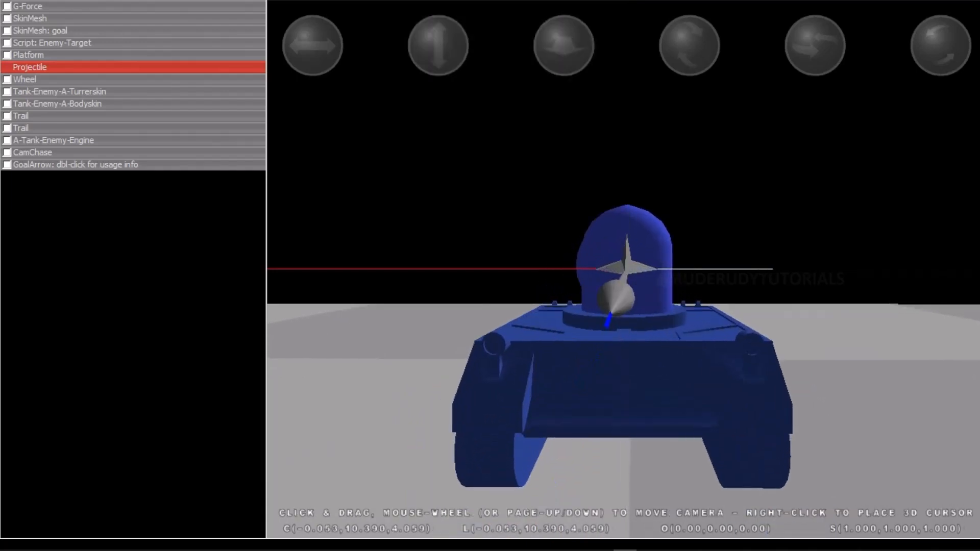
# Center the projectile in the gun's muzzle at about X -0.026, Y 10.400, Z 3.902
pyautogui.moveTo(625, 271); pyautogui.dragTo(627, 348)
pyautogui.scroll(3, 571, 313)
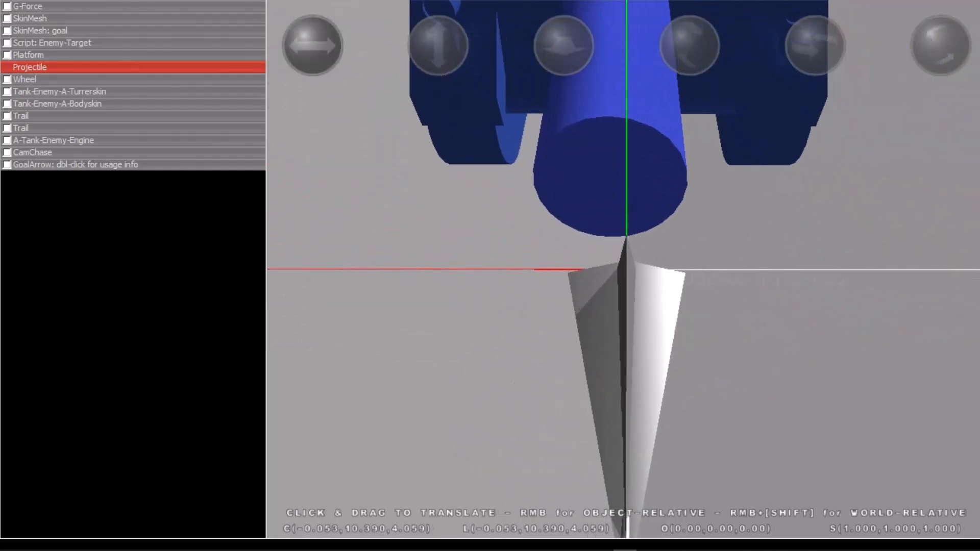
pyautogui.moveTo(312, 46); pyautogui.dragTo(314, 46)
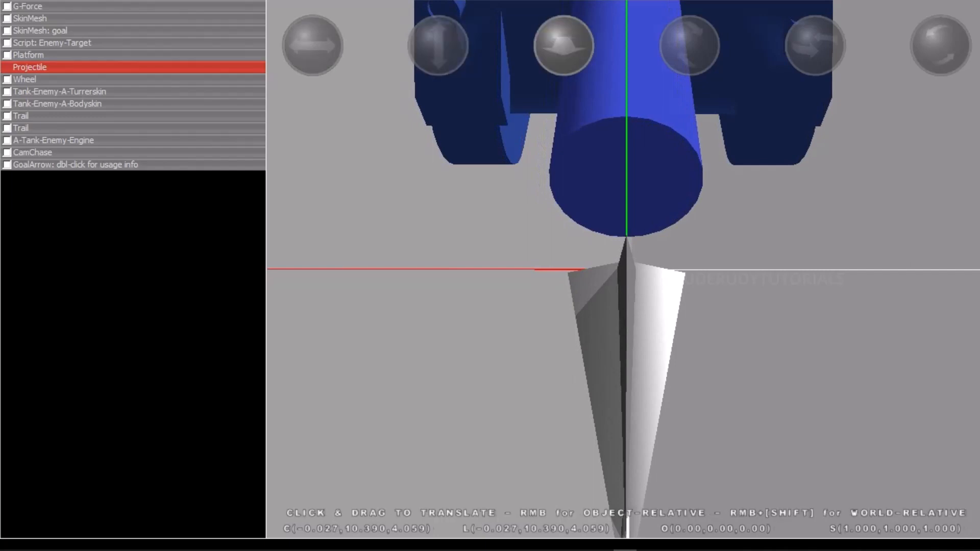
pyautogui.moveTo(563, 45); pyautogui.dragTo(563, 60)
pyautogui.moveTo(623, 357); pyautogui.dragTo(623, 232)
pyautogui.moveTo(437, 45); pyautogui.dragTo(437, 40)
pyautogui.moveTo(622, 306); pyautogui.dragTo(623, 337)
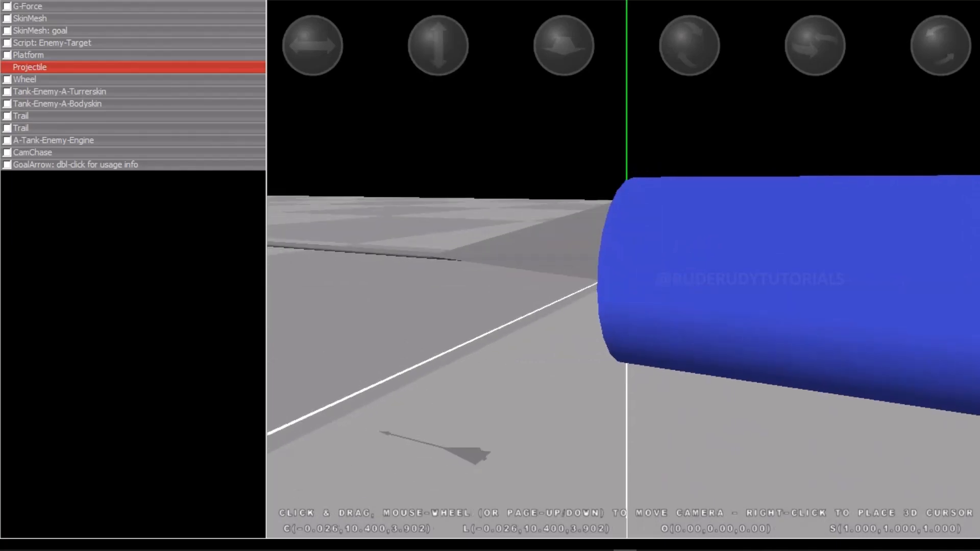
# Link the projectile to Tank-Enemy-A-Turrerskin and check in its properties that the turret skin is its parent
pyautogui.click(59, 91)
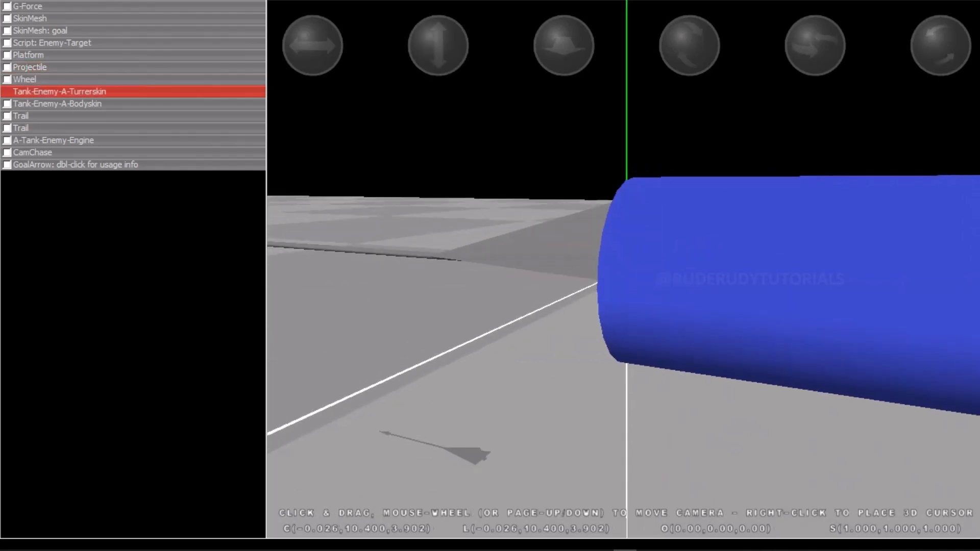
pyautogui.click(24, 79)
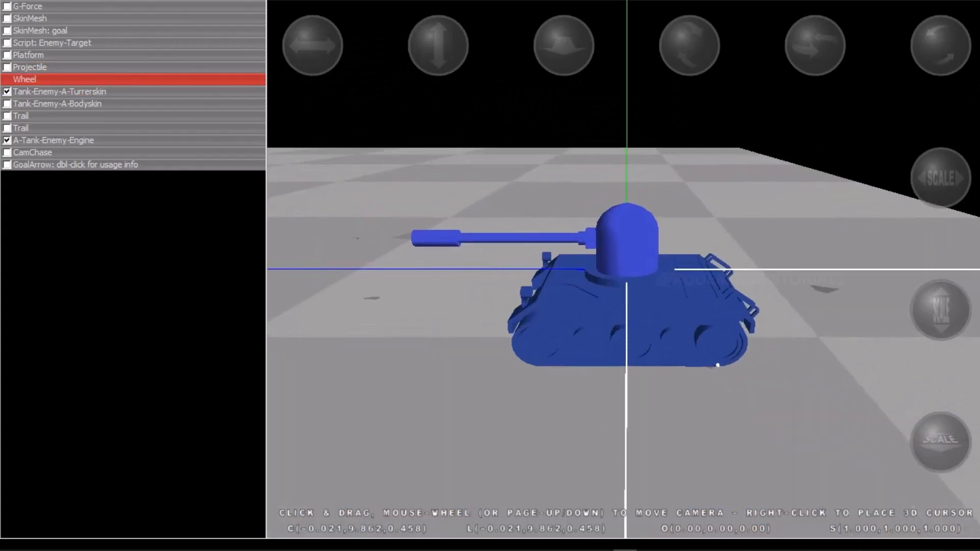
pyautogui.click(30, 67)
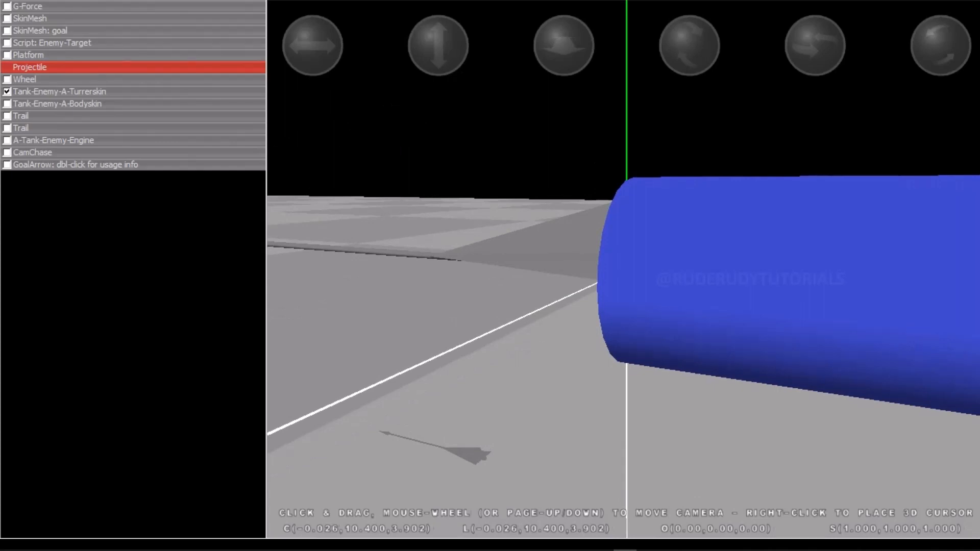
pyautogui.doubleClick(29, 67)
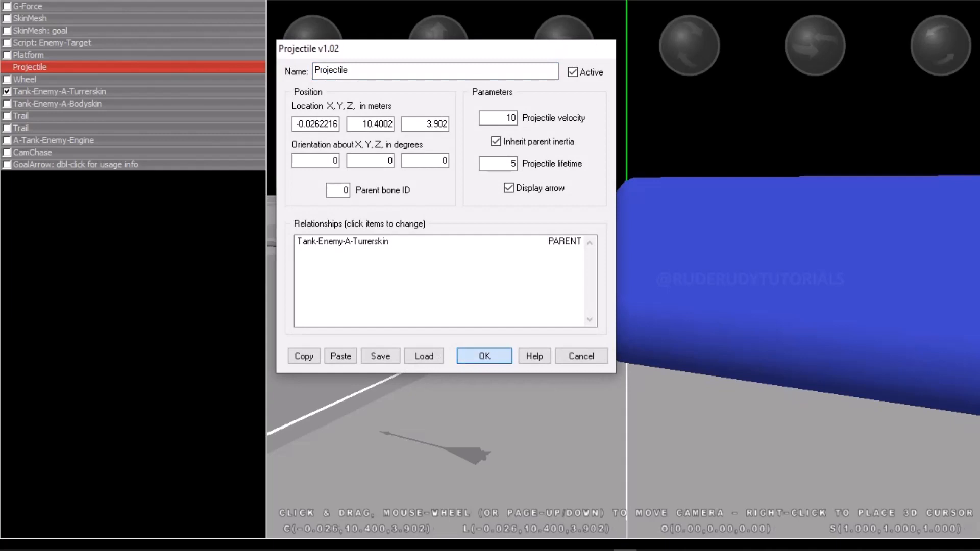
pyautogui.press('Return')
# Play-test the tank to check how the projectile follows the turret gun, and stop the run
pyautogui.scroll(-5, 622, 276)
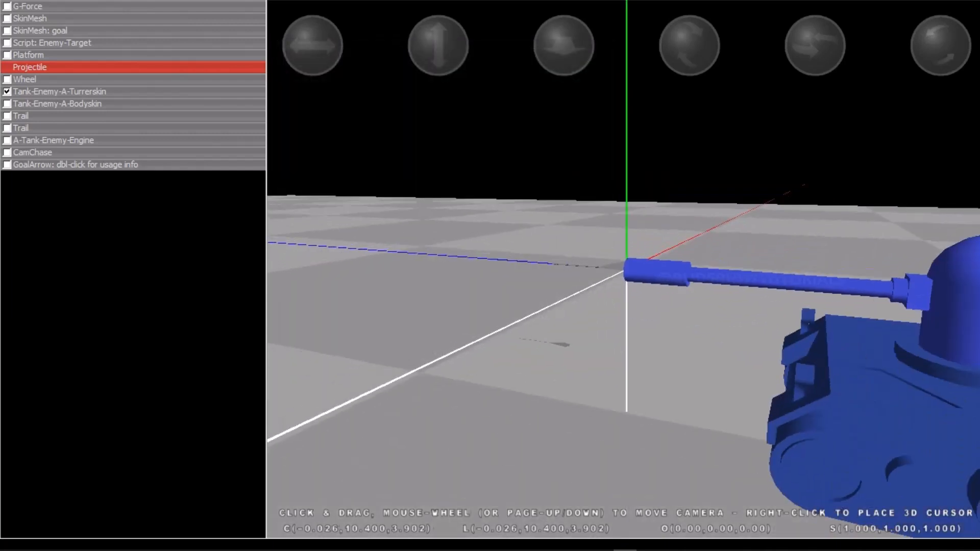
pyautogui.moveTo(622, 357); pyautogui.dragTo(511, 352)
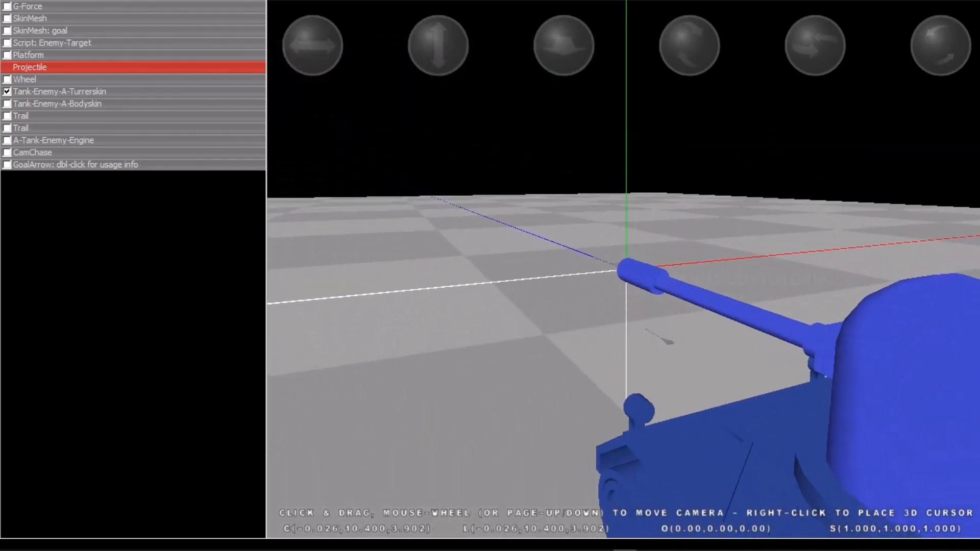
pyautogui.hotkey('alt', 'f')
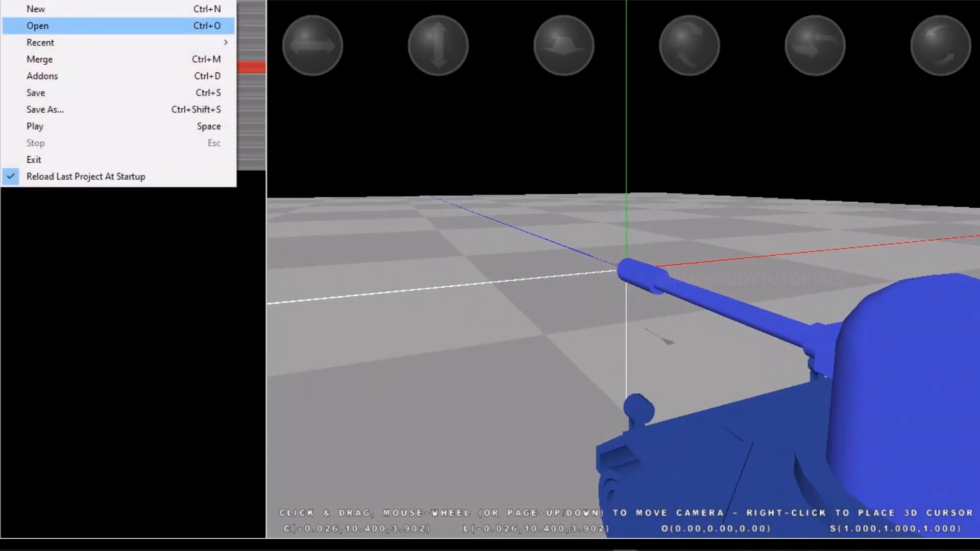
pyautogui.click(33, 124)
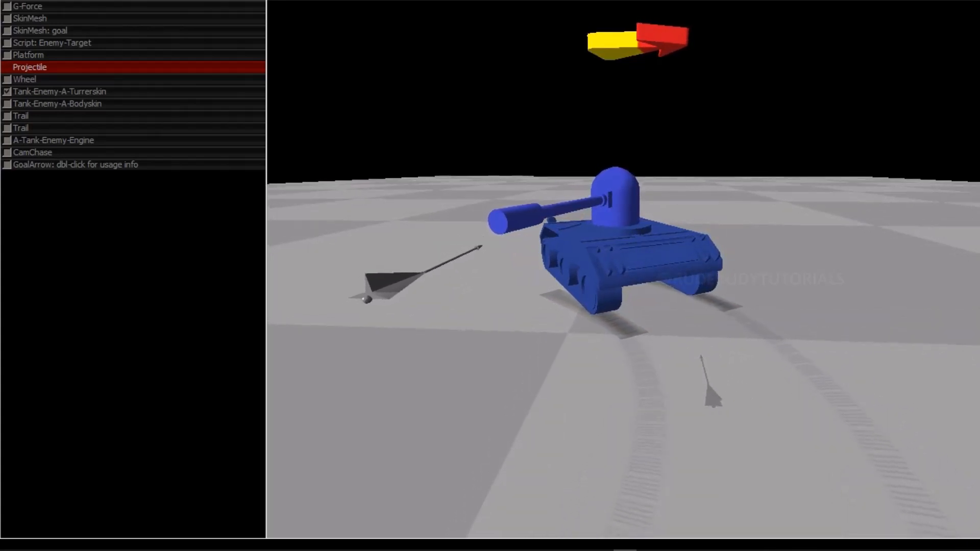
pyautogui.press('Escape')
# Add a RigidBody object at the gun muzzle, at X -0.026, Y 10.400, Z 3.902
pyautogui.scroll(5, 623, 269)
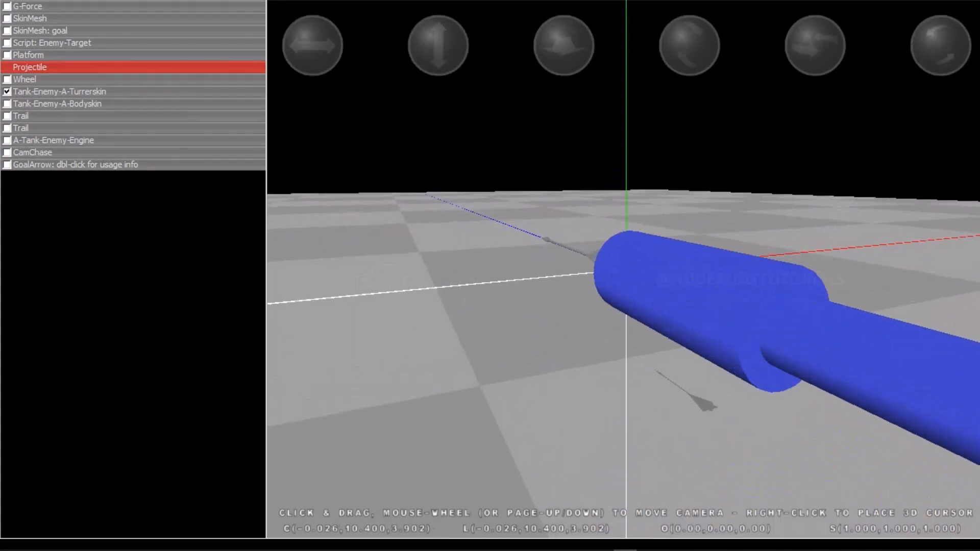
pyautogui.moveTo(623, 269); pyautogui.dragTo(786, 255)
pyautogui.scroll(-5, 623, 269)
pyautogui.moveTo(623, 269); pyautogui.dragTo(520, 252)
pyautogui.scroll(-3, 623, 270)
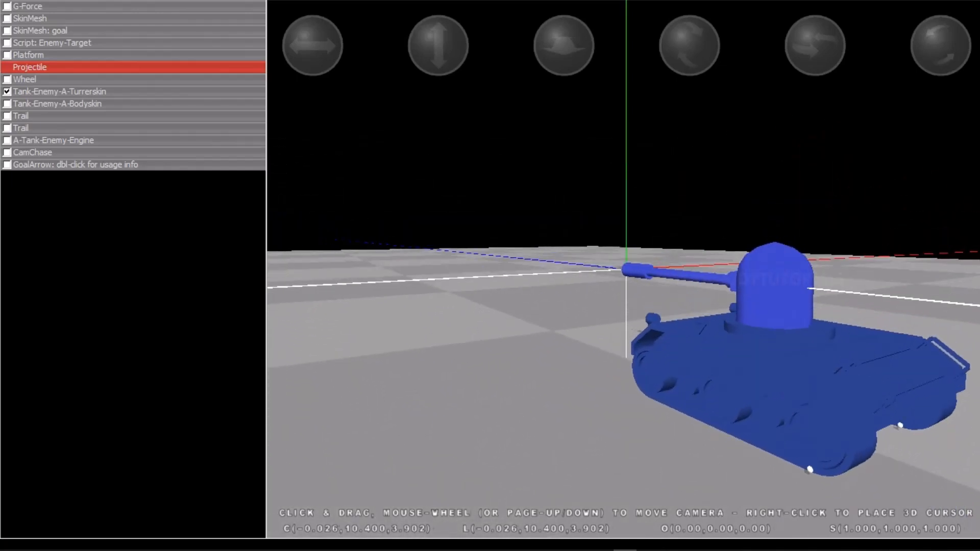
pyautogui.click(54, 1)
pyautogui.click(92, 26)
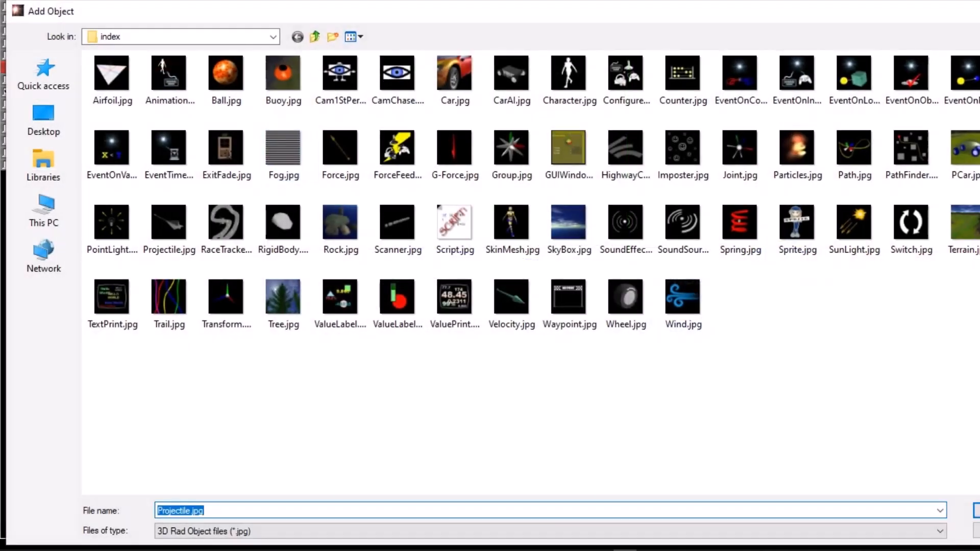
pyautogui.doubleClick(283, 222)
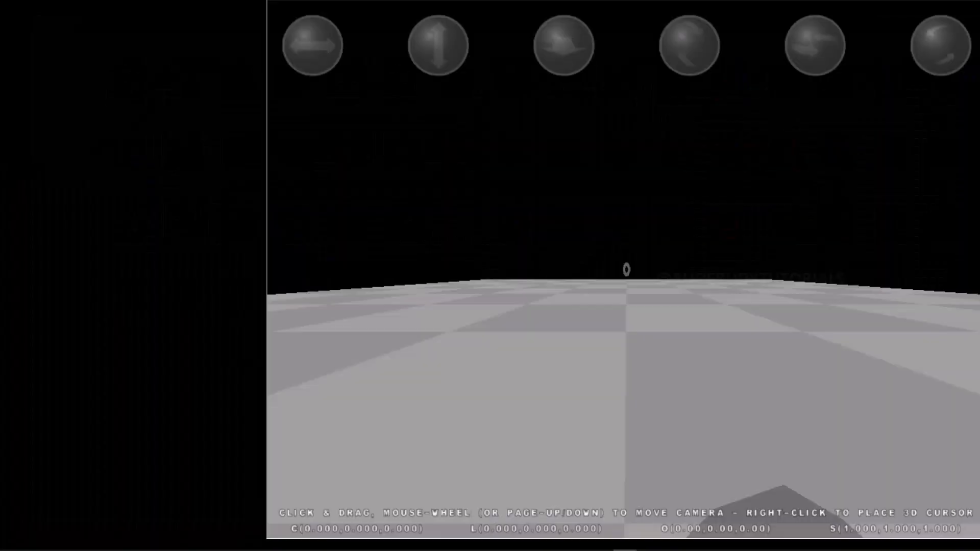
pyautogui.scroll(-5, 561, 286)
pyautogui.moveTo(561, 285); pyautogui.dragTo(630, 233)
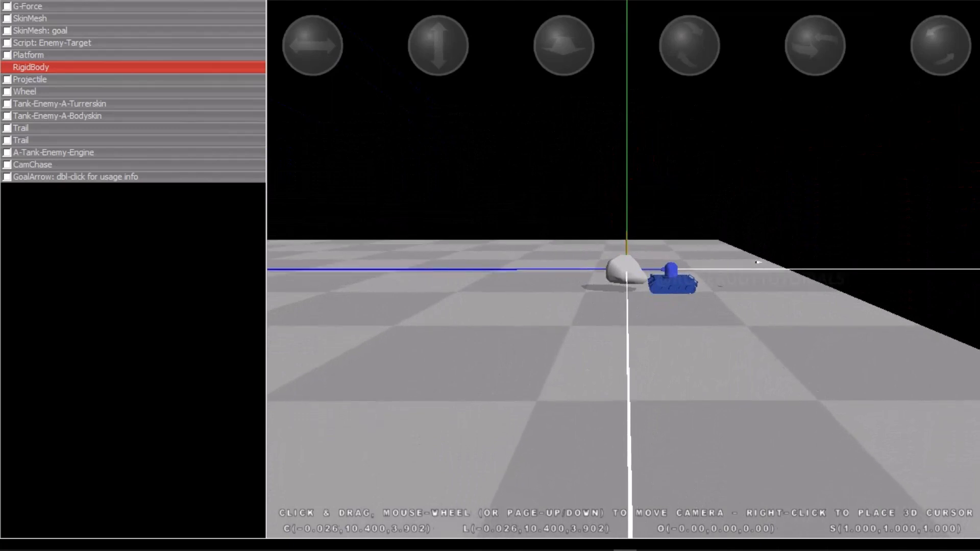
pyautogui.scroll(5, 757, 262)
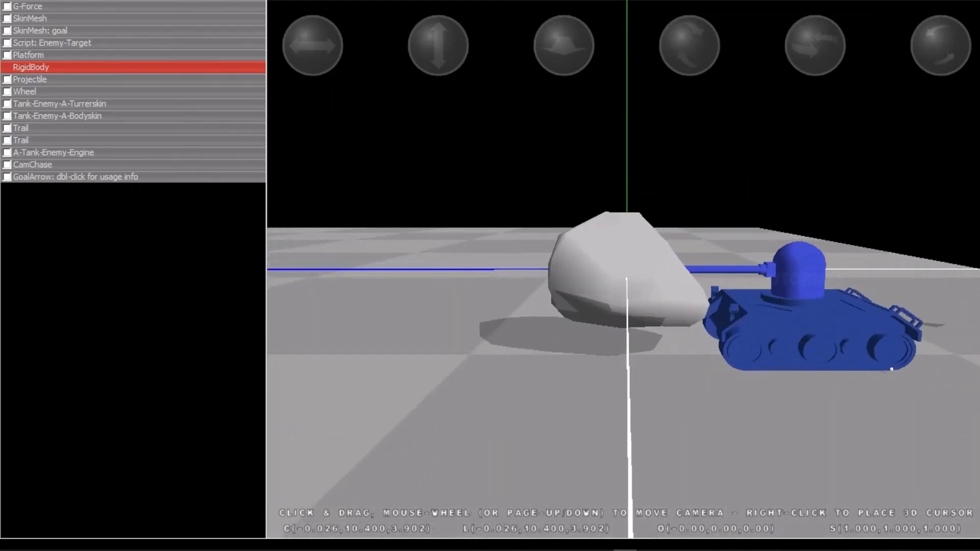
# Change the RigidBody's element to Sphere2m and enable hiding and showing of its attached SkinMeshes
pyautogui.doubleClick(31, 67)
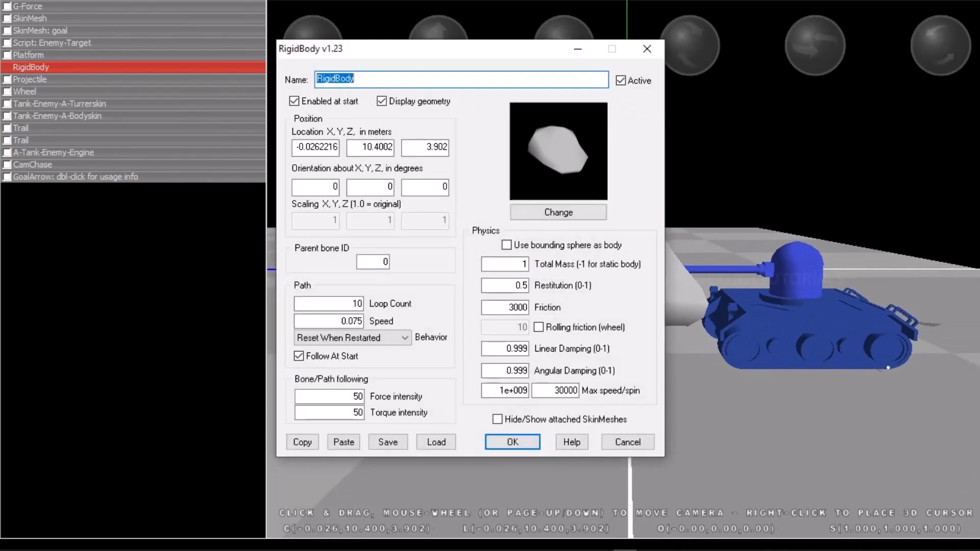
pyautogui.click(558, 212)
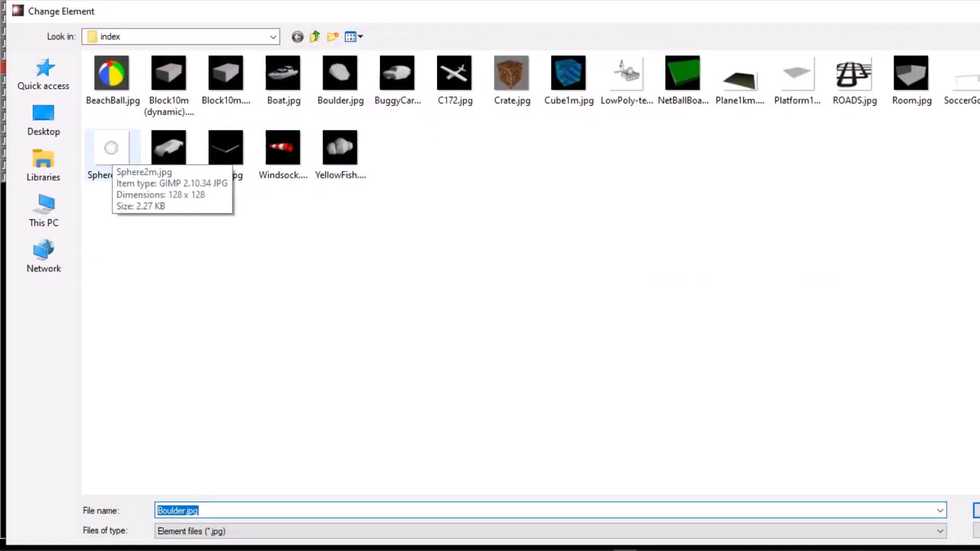
pyautogui.doubleClick(110, 148)
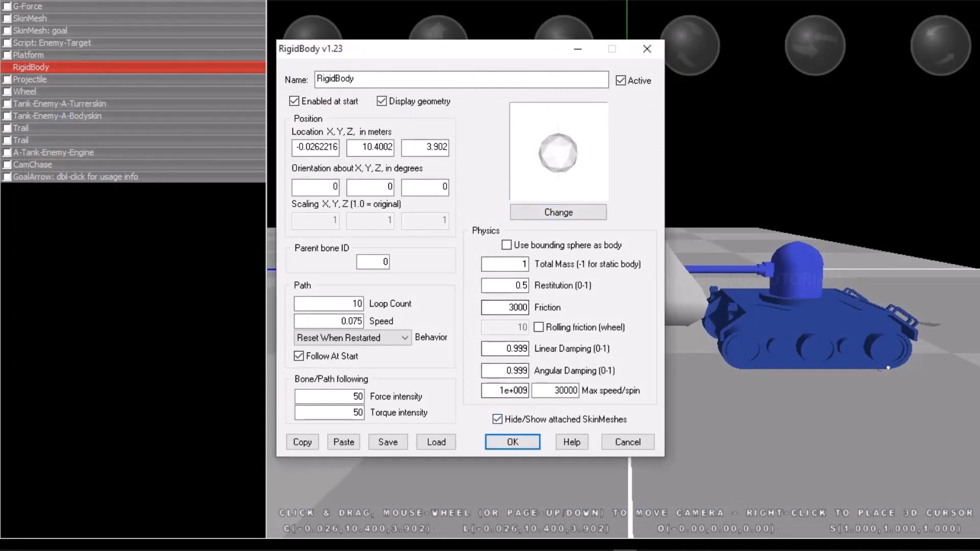
pyautogui.press('Return')
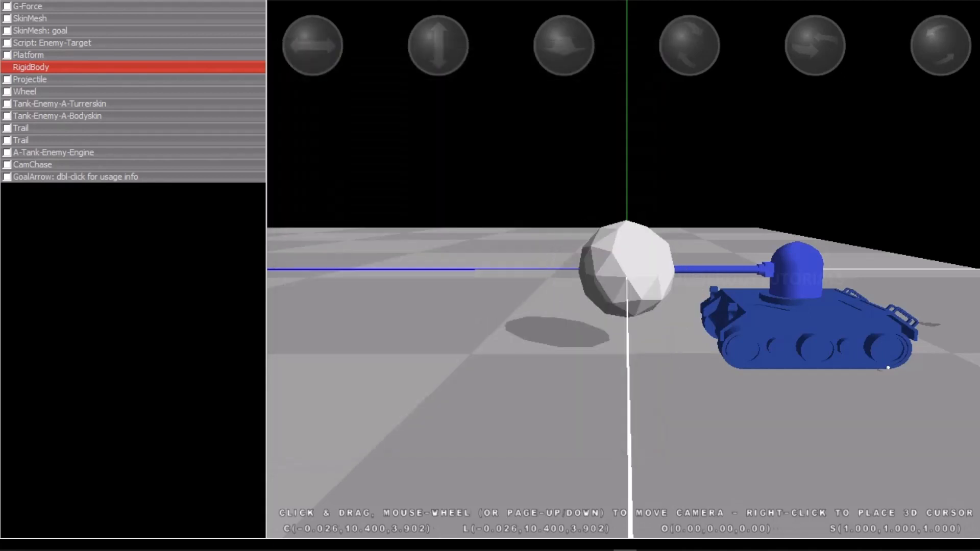
# Lower the RigidBody sphere out of sight beneath the platform, to about Y 4.374
pyautogui.moveTo(439, 46); pyautogui.dragTo(438, 338)
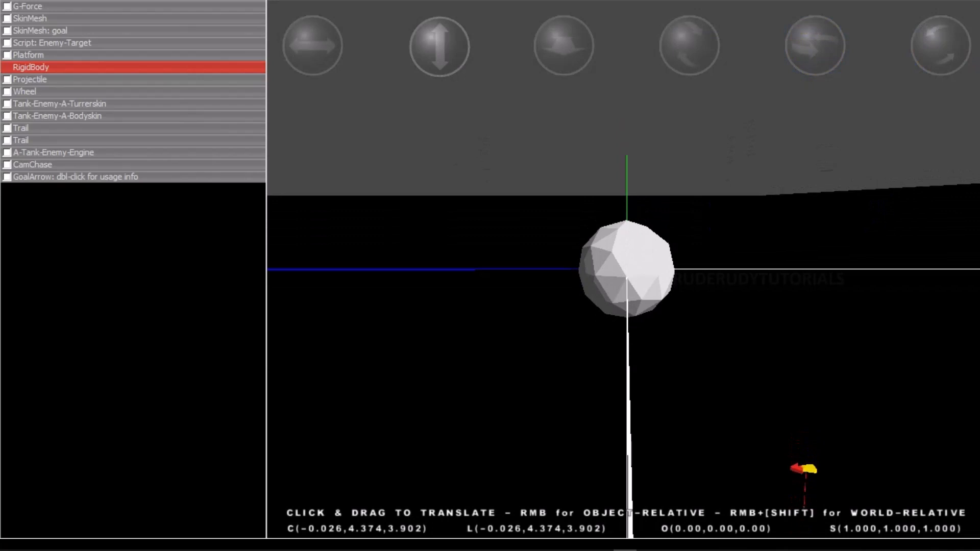
pyautogui.moveTo(627, 306); pyautogui.dragTo(633, 357)
pyautogui.scroll(-5, 627, 306)
pyautogui.scroll(3, 626, 306)
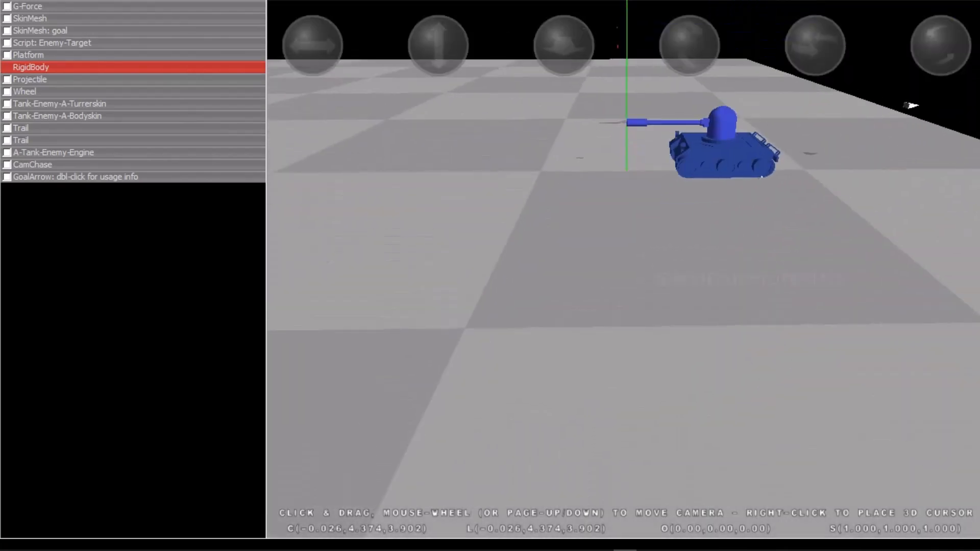
pyautogui.moveTo(627, 306); pyautogui.dragTo(689, 307)
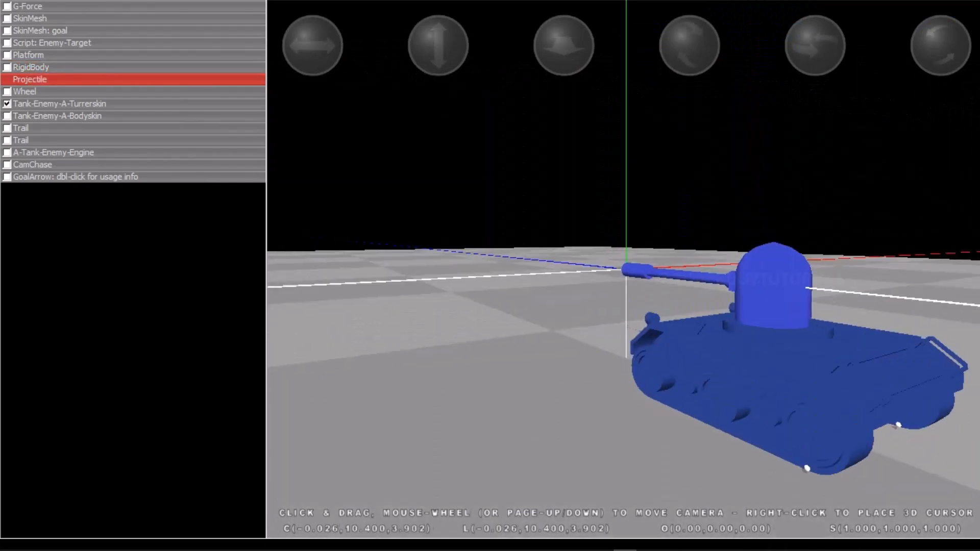
# Link the RigidBody to the Projectile object with the PROJECTILE relationship, and set projectile velocity to 100 and lifetime to 4
pyautogui.doubleClick(30, 80)
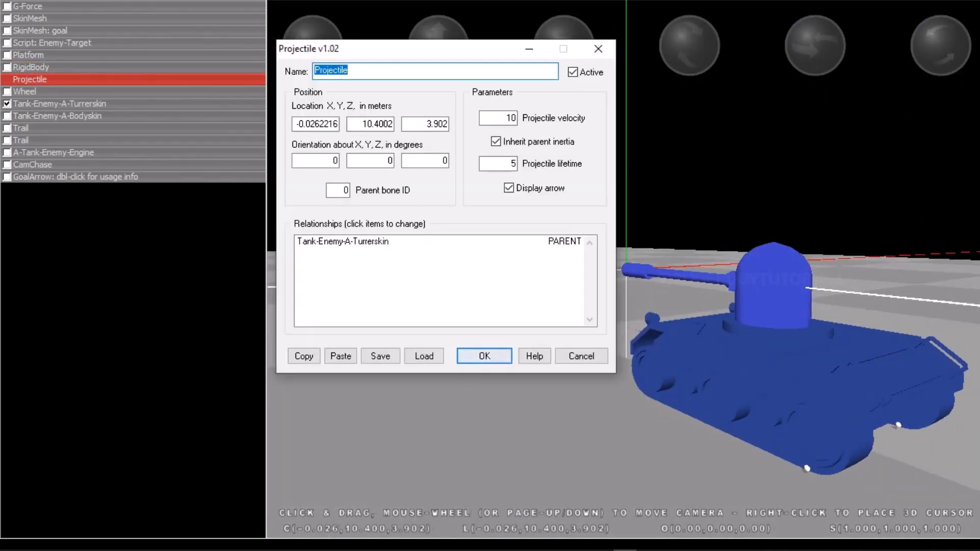
pyautogui.press('Return')
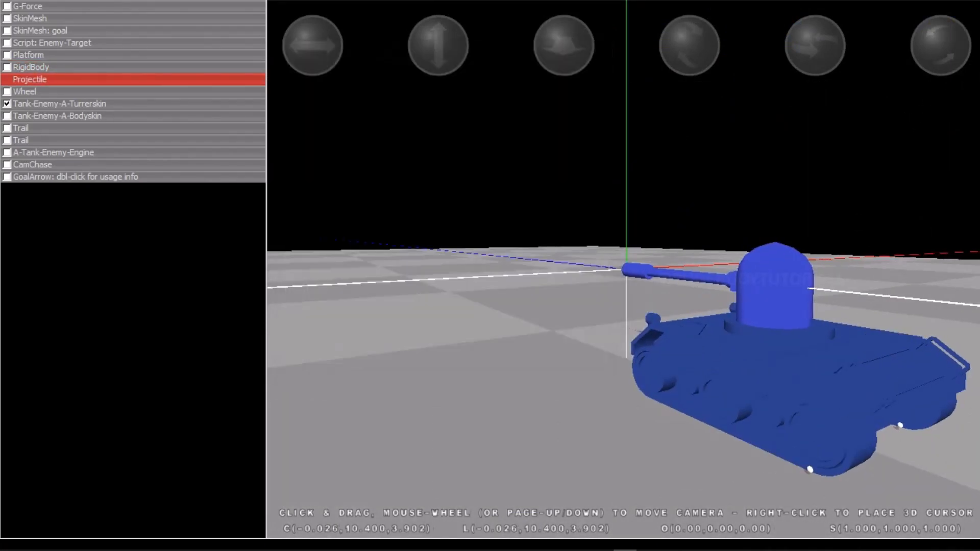
pyautogui.doubleClick(30, 67)
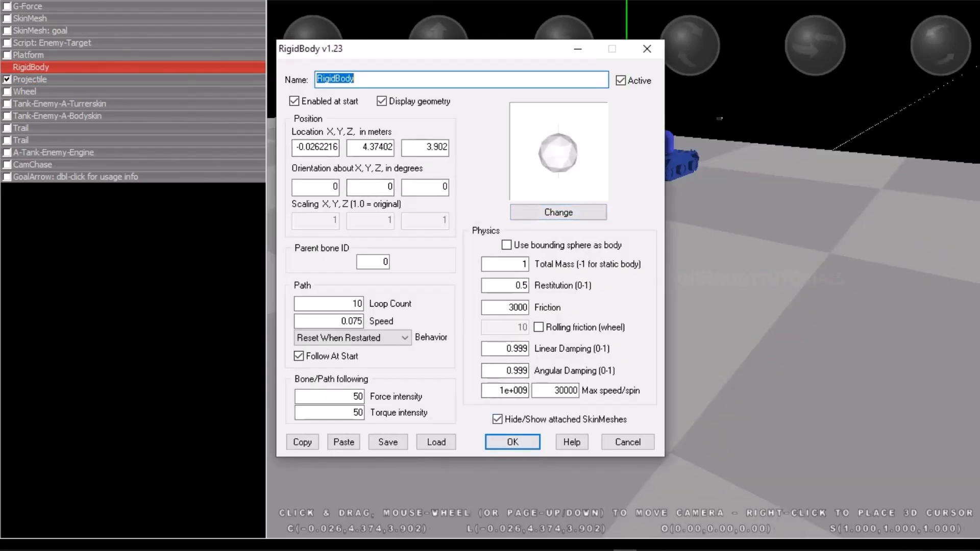
pyautogui.click(513, 442)
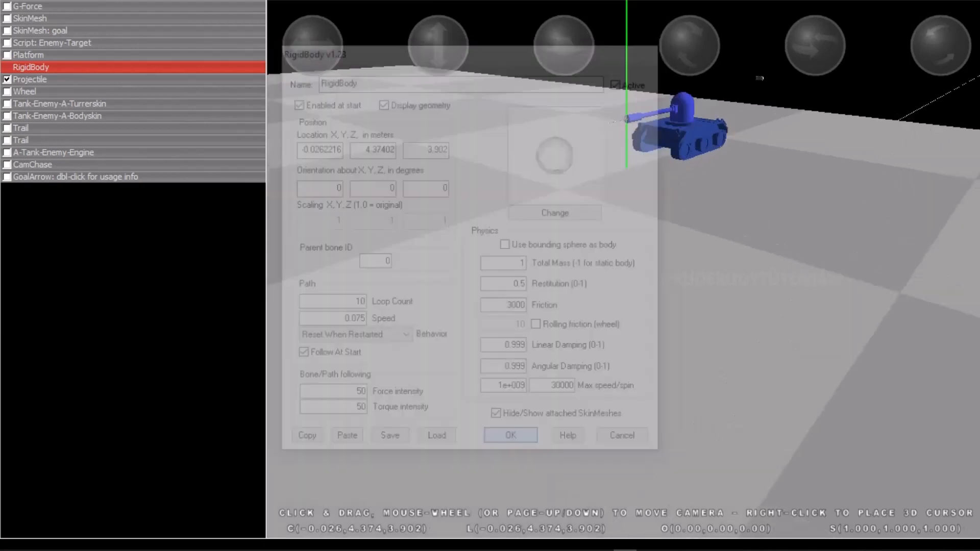
pyautogui.doubleClick(30, 80)
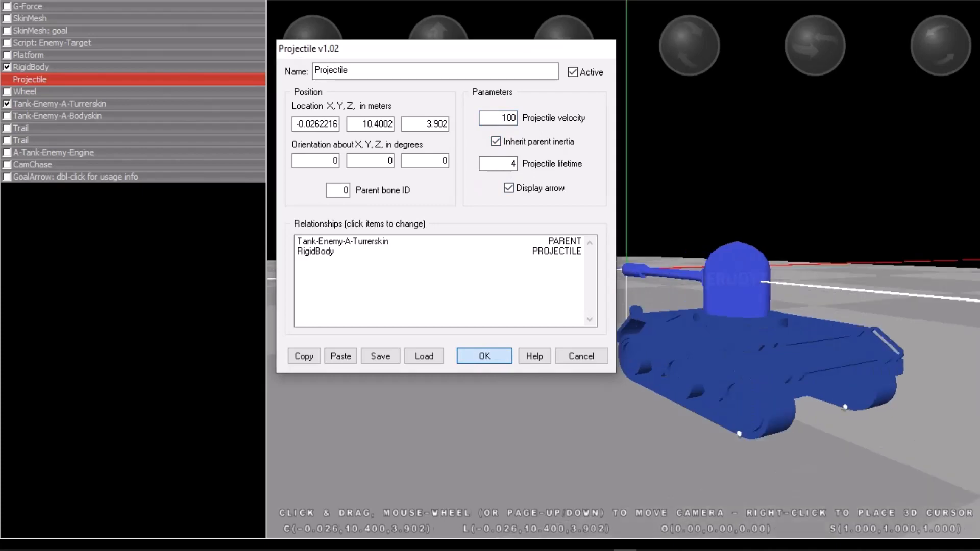
pyautogui.click(484, 356)
# View the tank from behind and play-test its driving, track marks and turret rotation
pyautogui.moveTo(842, 286); pyautogui.dragTo(746, 499)
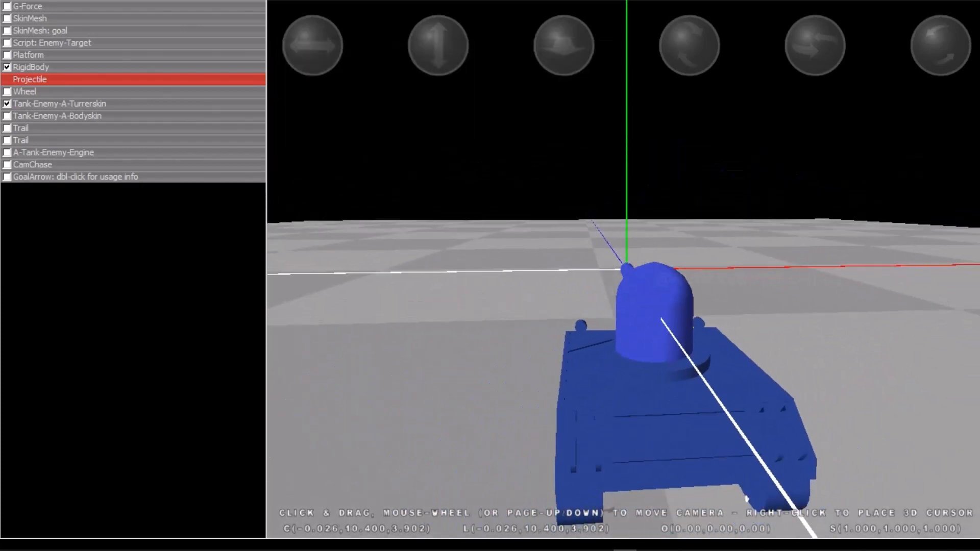
pyautogui.click(9, 1)
pyautogui.click(46, 126)
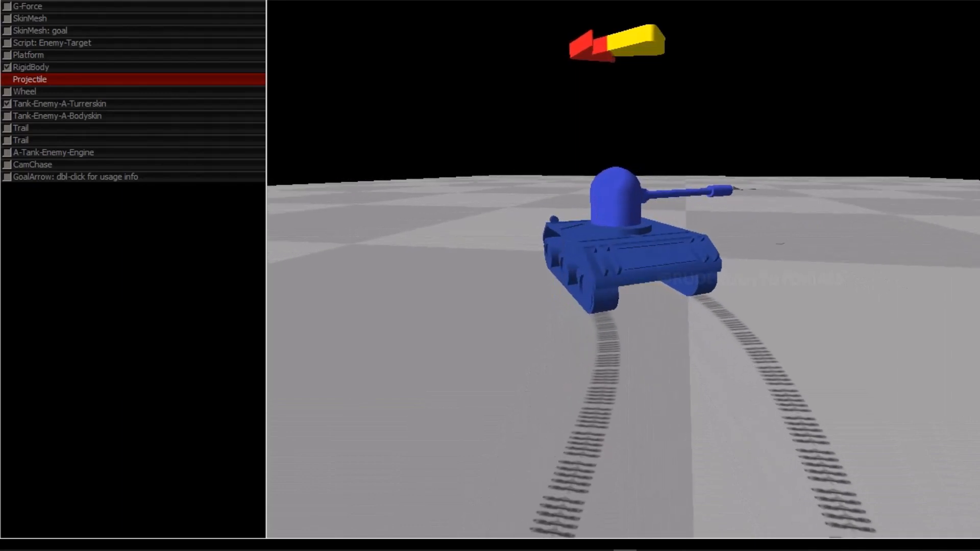
pyautogui.press('Escape')
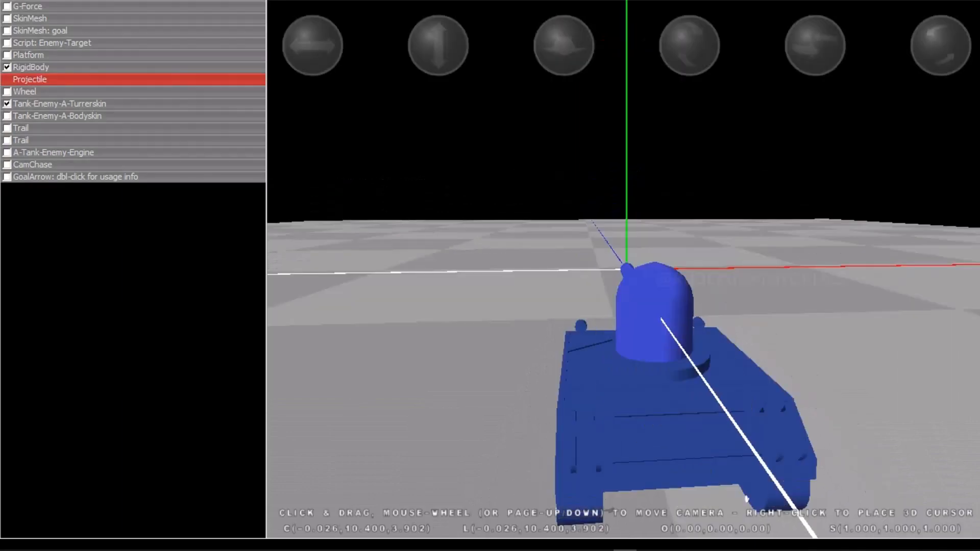
# Add an EventOnInput object linked to the Projectile, and play-test firing the Bullet rigid body
pyautogui.click(119, 127)
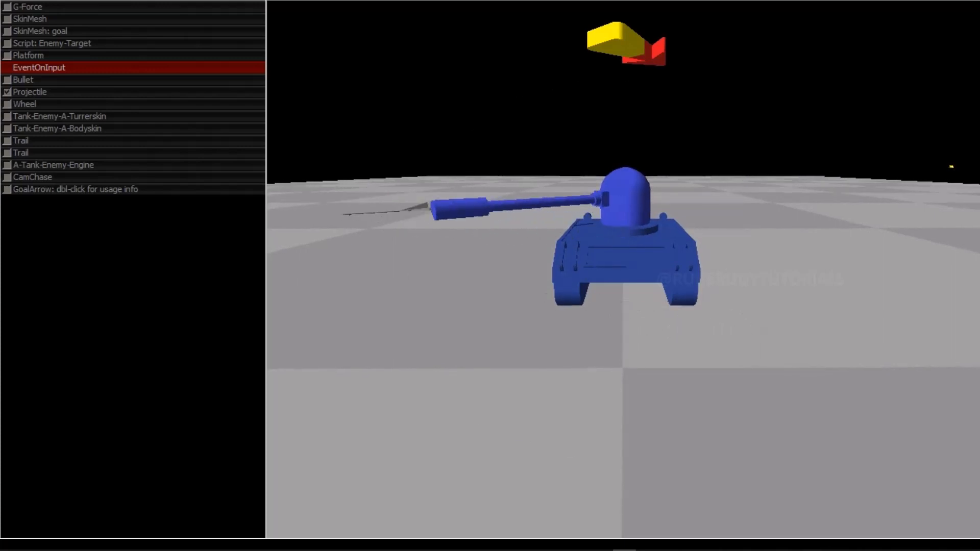
pyautogui.press('Escape')
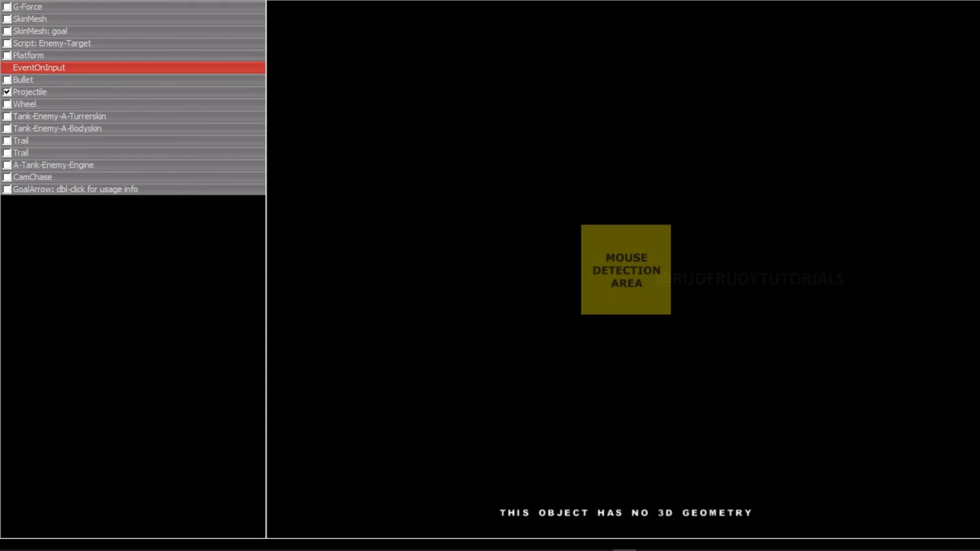
# Review the objects from EventOnInput through A-Tank-Enemy-Engine and their links, ending with the Wheel selected
pyautogui.press('Down')
pyautogui.press('Down')
pyautogui.press('Down')
pyautogui.press('Down')
pyautogui.press('Down')
pyautogui.press('Down')
pyautogui.press('Down')
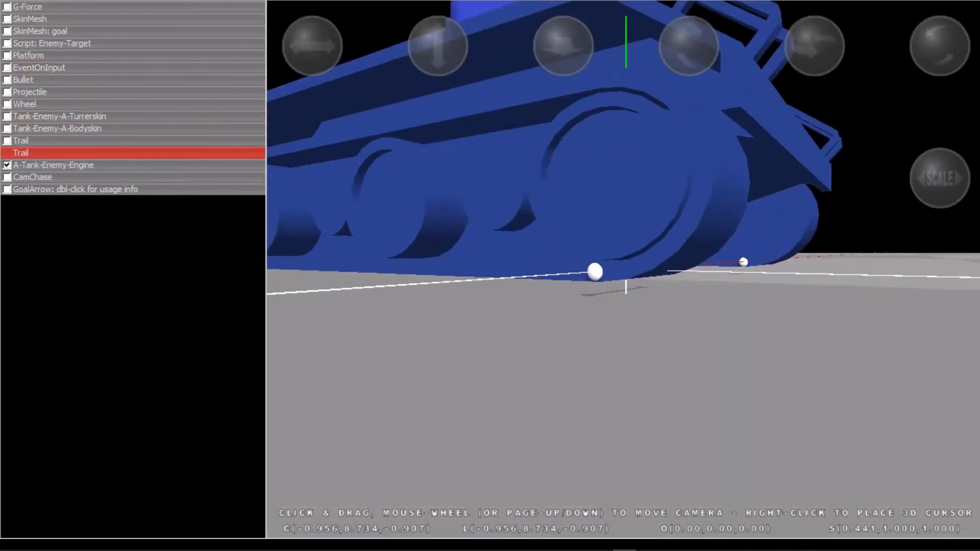
pyautogui.press('Down')
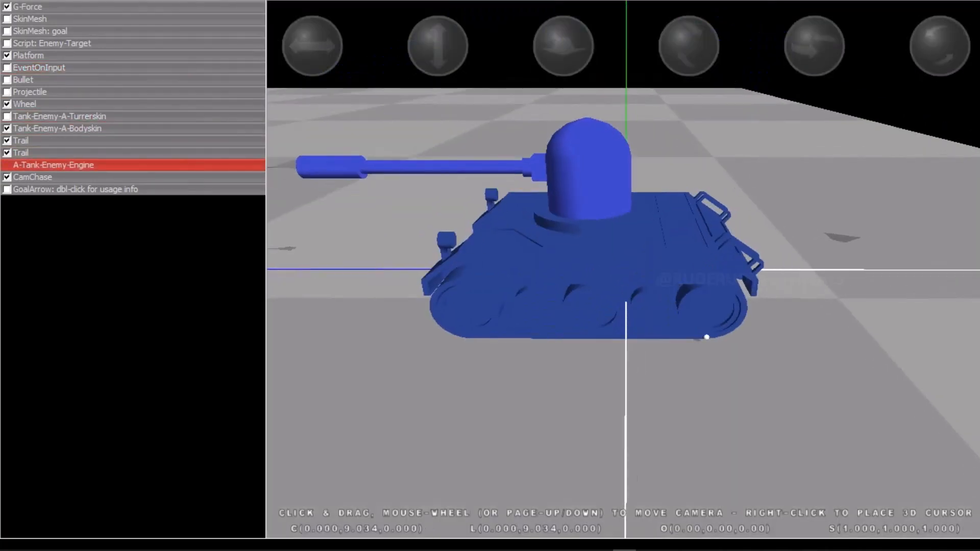
pyautogui.press('Up')
pyautogui.press('Up')
pyautogui.press('Up')
pyautogui.press('Up')
pyautogui.press('Up')
pyautogui.press('Up')
pyautogui.press('Down')
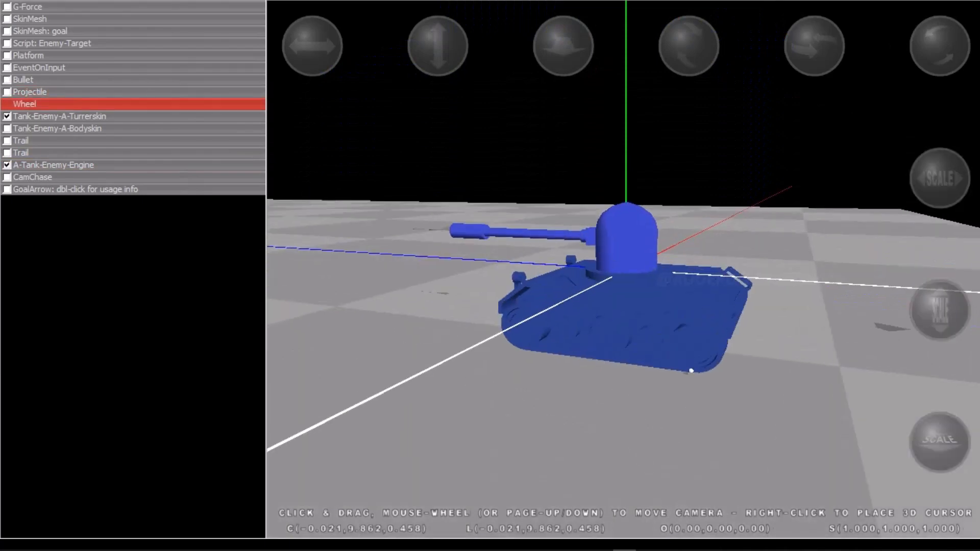
# Link G-Force to the Wheel and play-test the tank's turret rotation
pyautogui.click(9, 1)
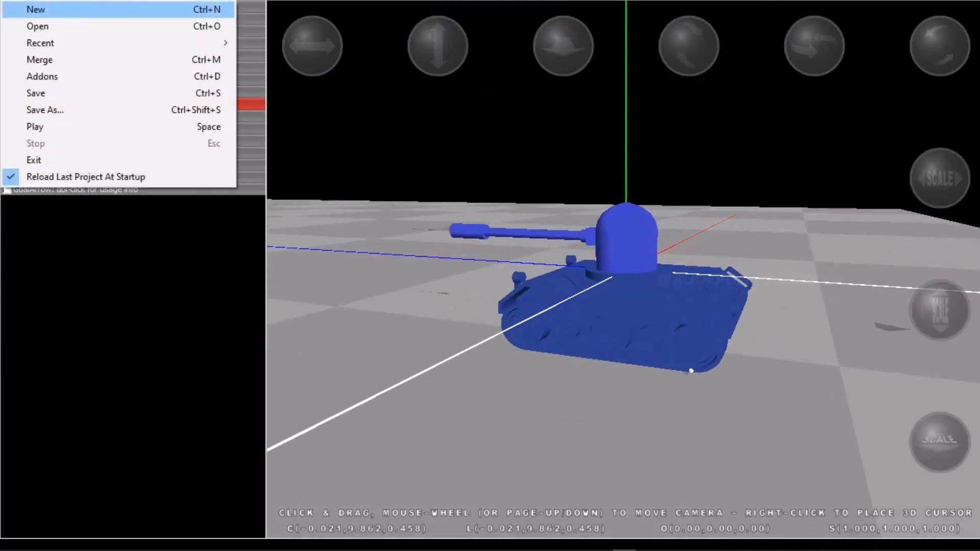
pyautogui.click(34, 127)
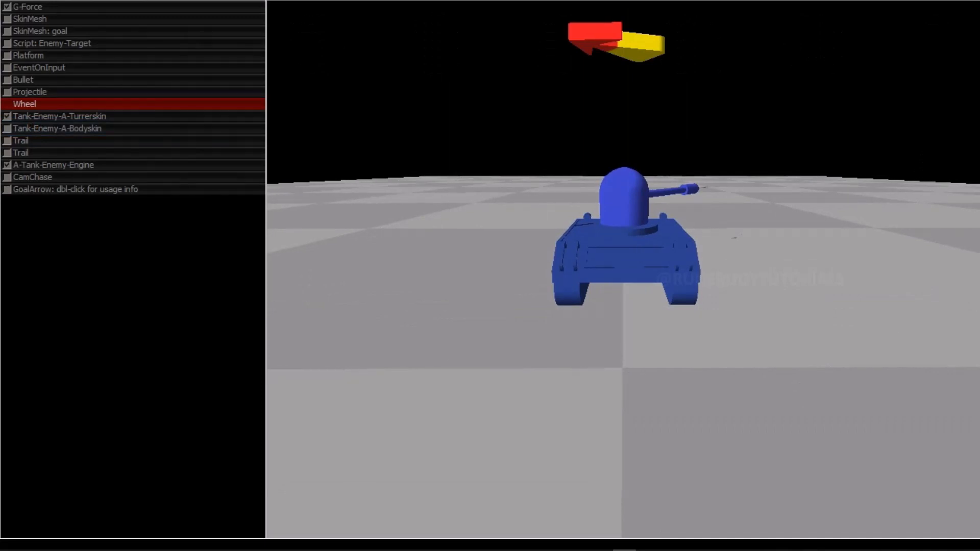
pyautogui.click(9, 0)
pyautogui.click(32, 142)
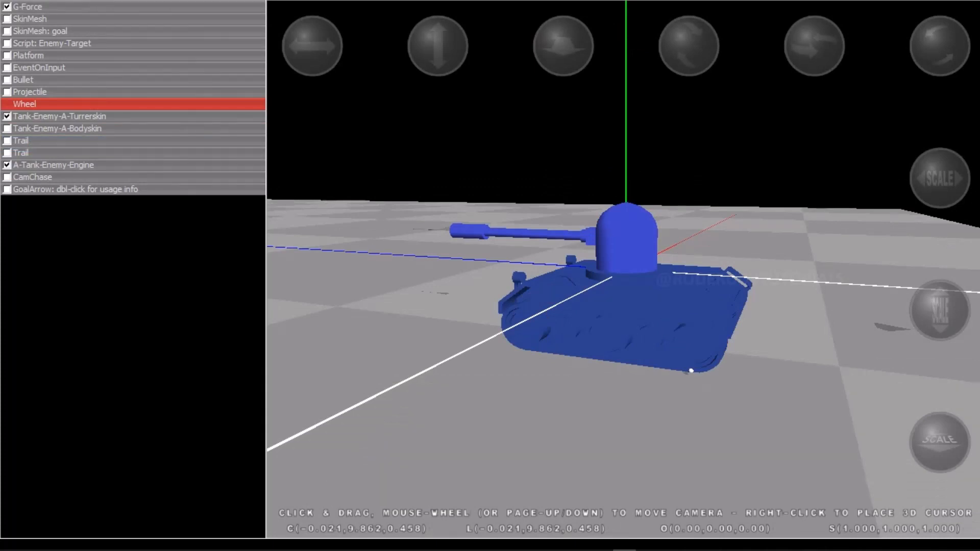
# Inspect the Projectile's links and review the Bullet rigid body's links and settings
pyautogui.click(30, 91)
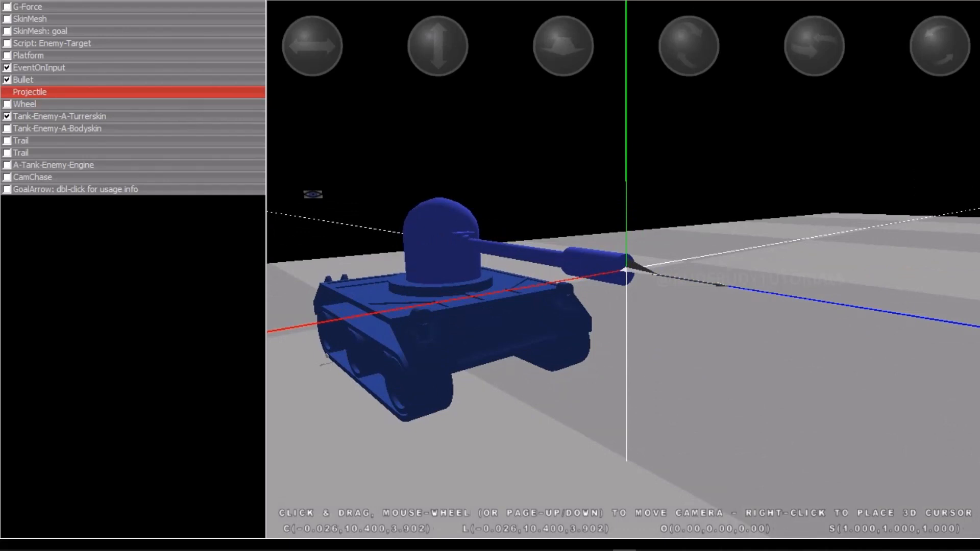
pyautogui.click(23, 79)
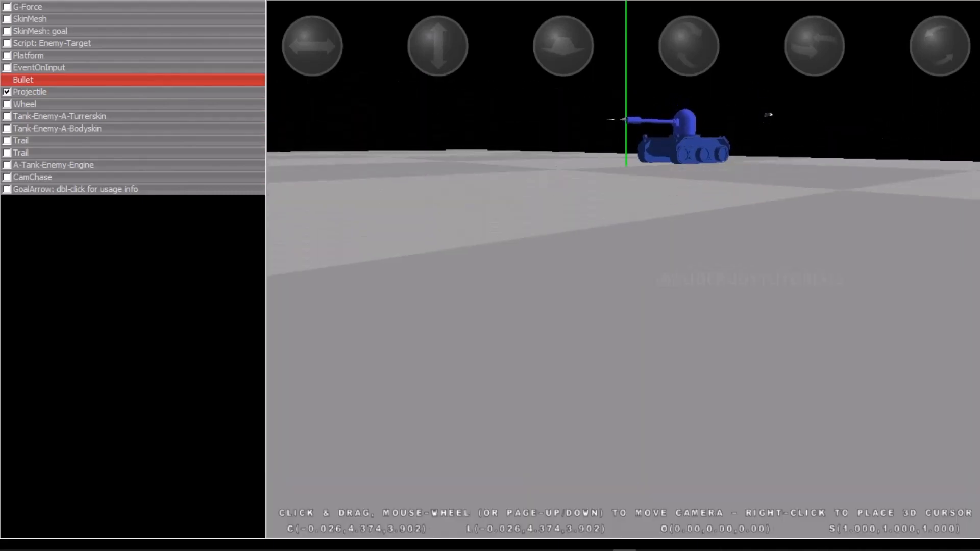
pyautogui.doubleClick(23, 80)
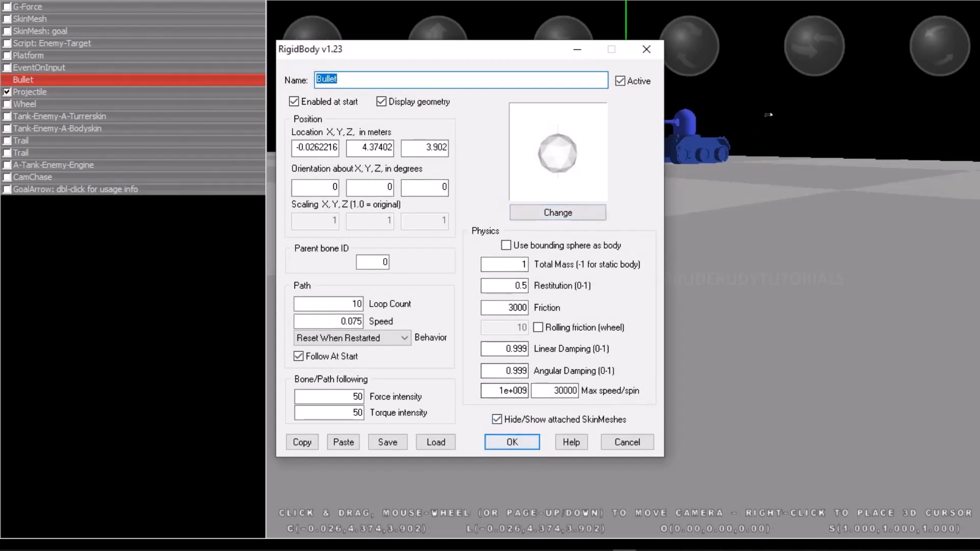
pyautogui.click(512, 442)
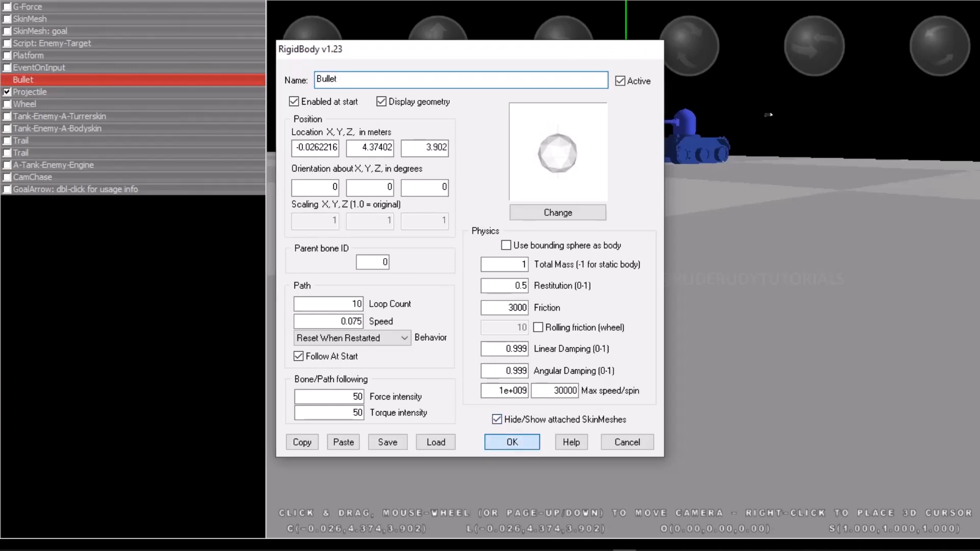
pyautogui.moveTo(512, 438); pyautogui.dragTo(530, 449)
# Review the Projectile's parameters and relationships, and play-test the tank with its turret turned
pyautogui.click(30, 91)
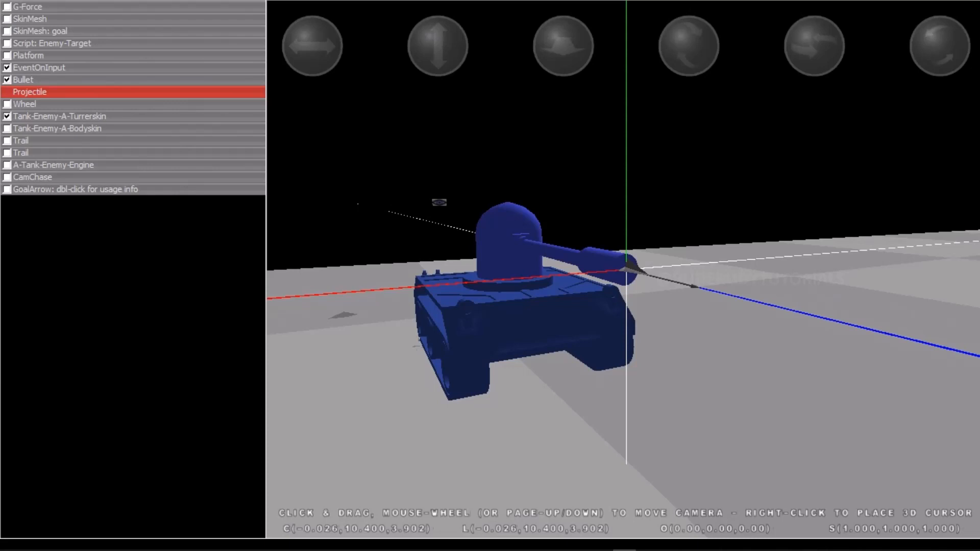
pyautogui.press('Return')
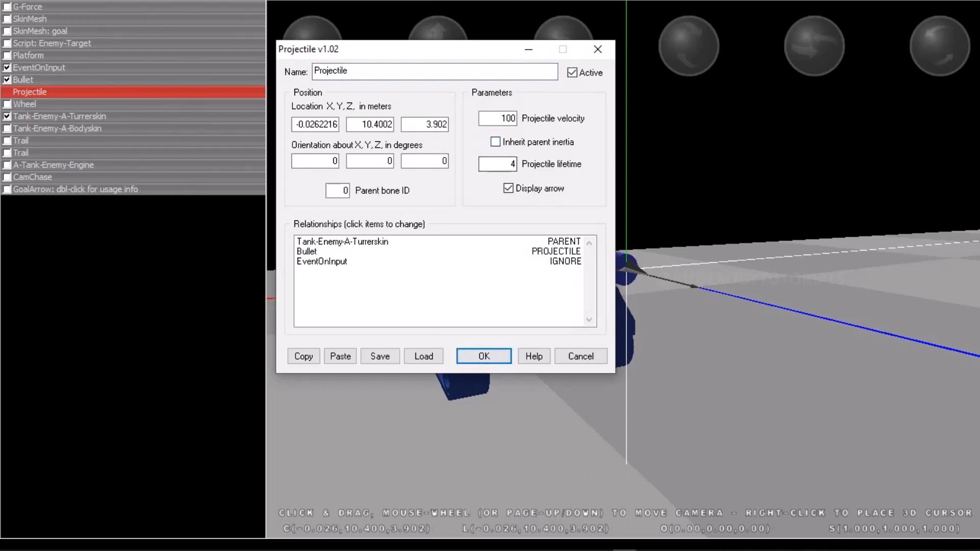
pyautogui.press('Return')
pyautogui.hotkey('alt', 'f')
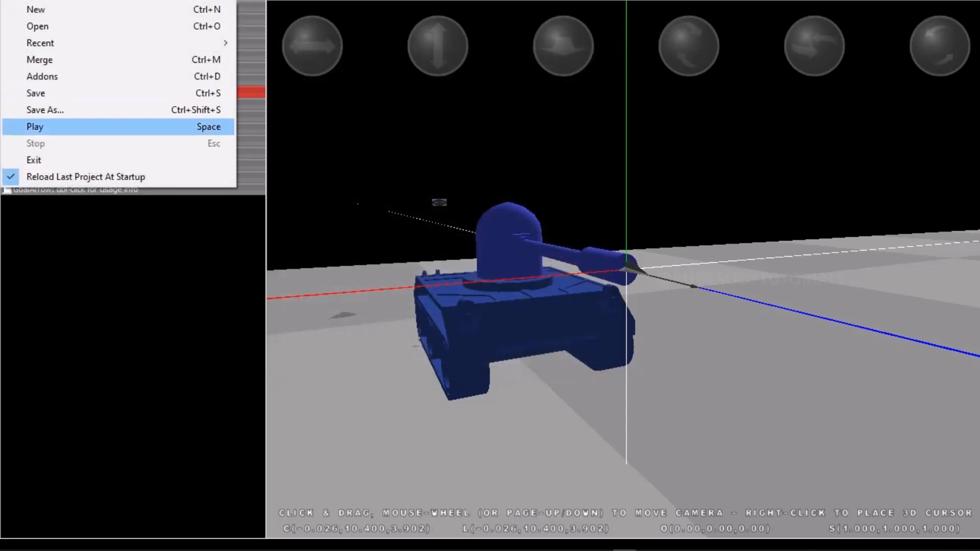
pyautogui.press('Return')
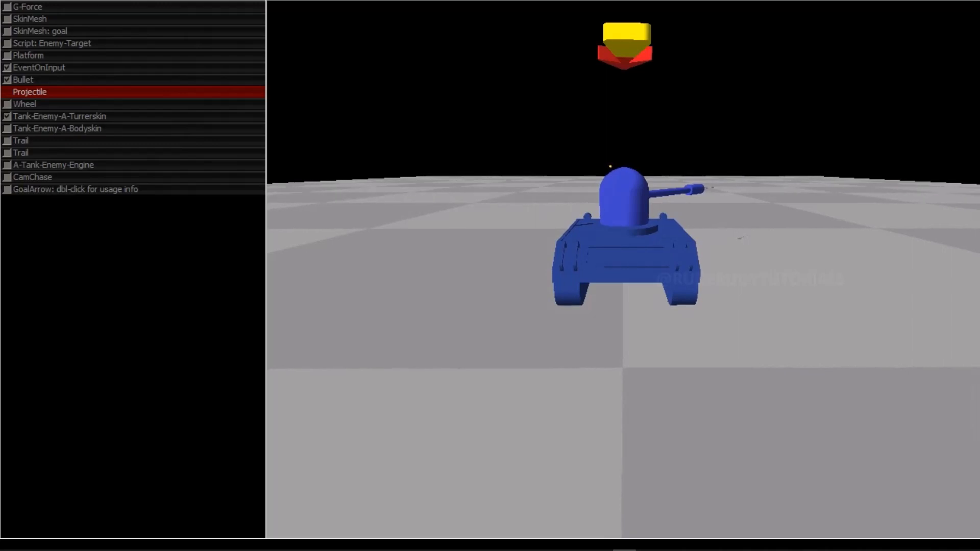
pyautogui.press('Escape')
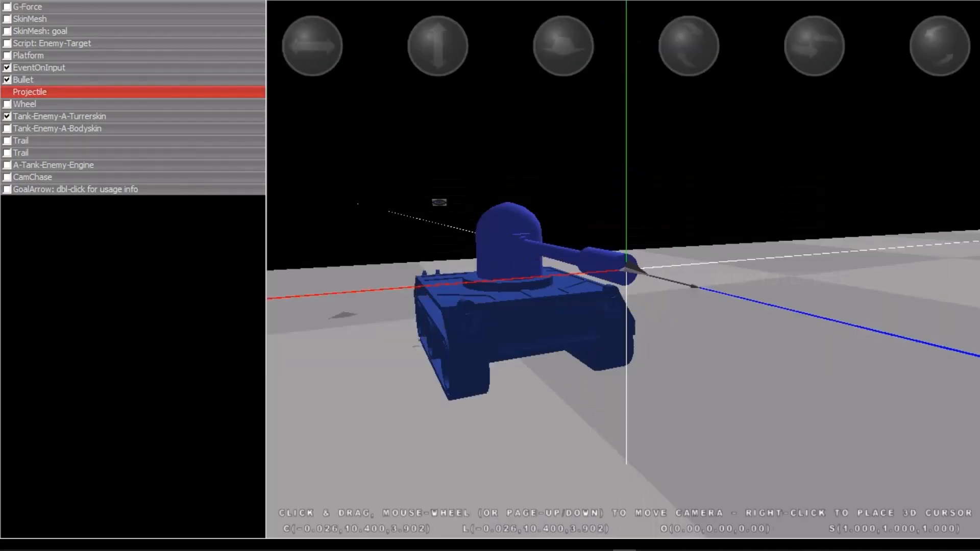
# Examine the Wheel's steering controls and relationships, and the control settings of A-Tank-Enemy-Engine
pyautogui.doubleClick(24, 104)
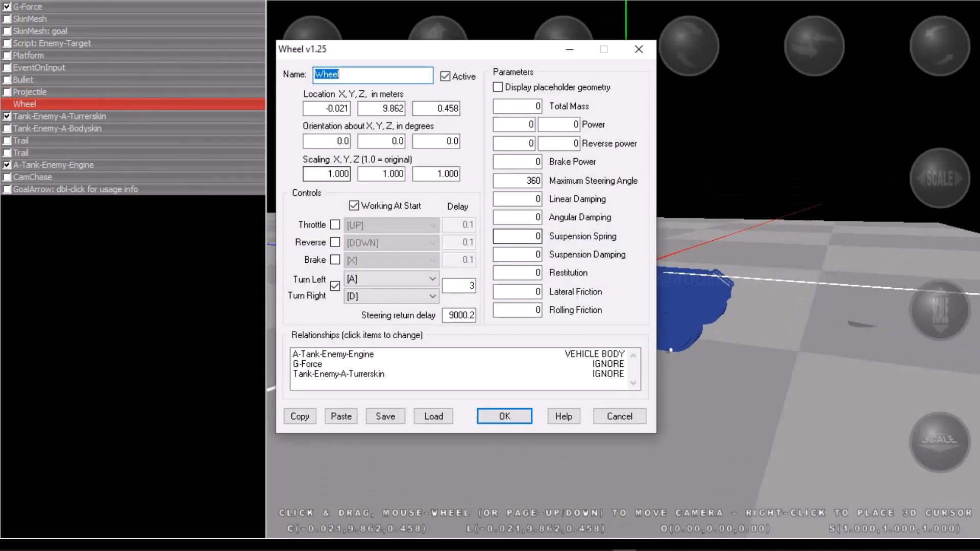
pyautogui.press('Return')
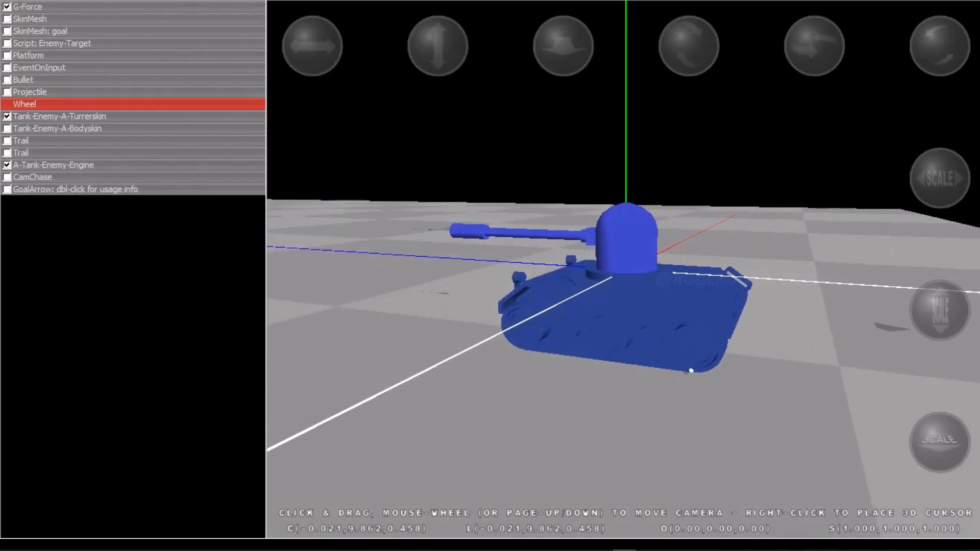
pyautogui.doubleClick(53, 165)
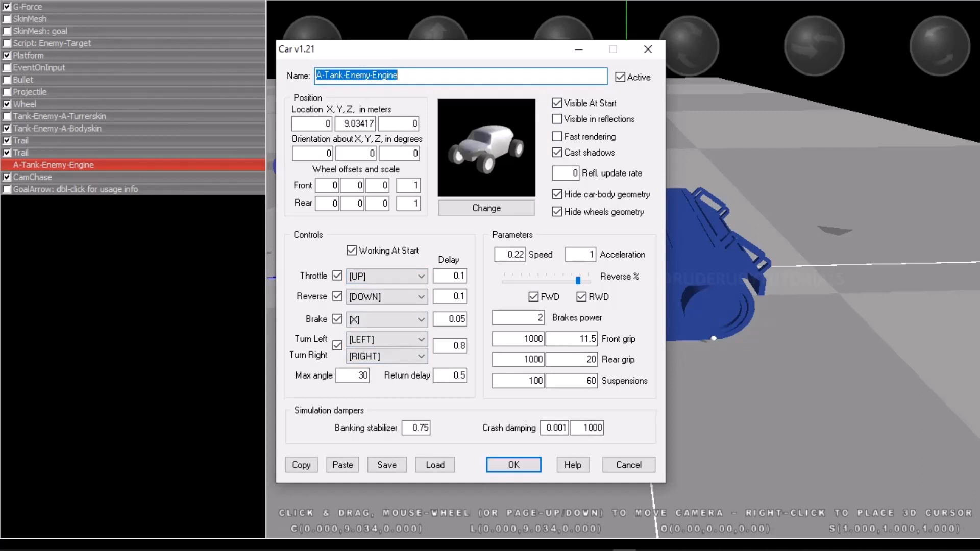
pyautogui.press('Return')
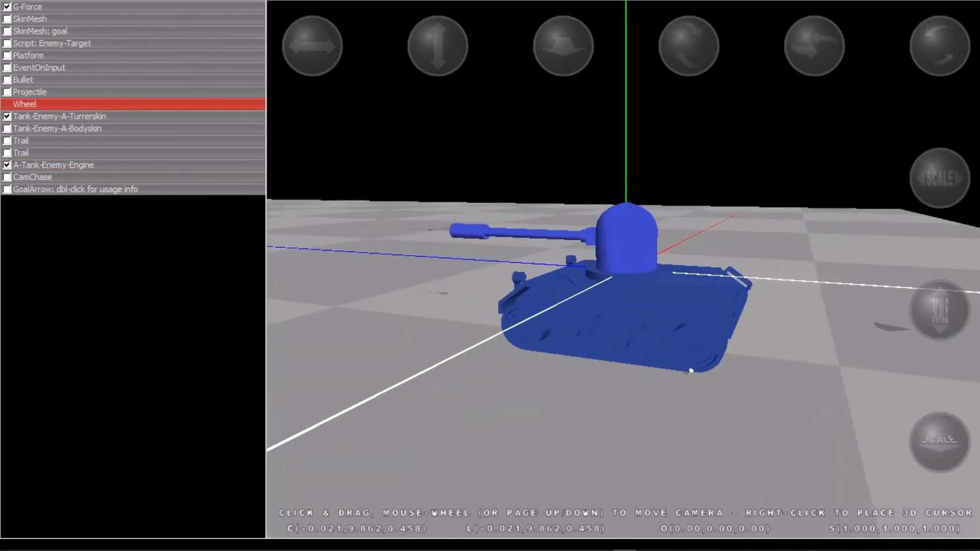
# Unlink G-Force from the Wheel and play-test the tank's turret rotation
pyautogui.click(7, 1)
pyautogui.click(39, 127)
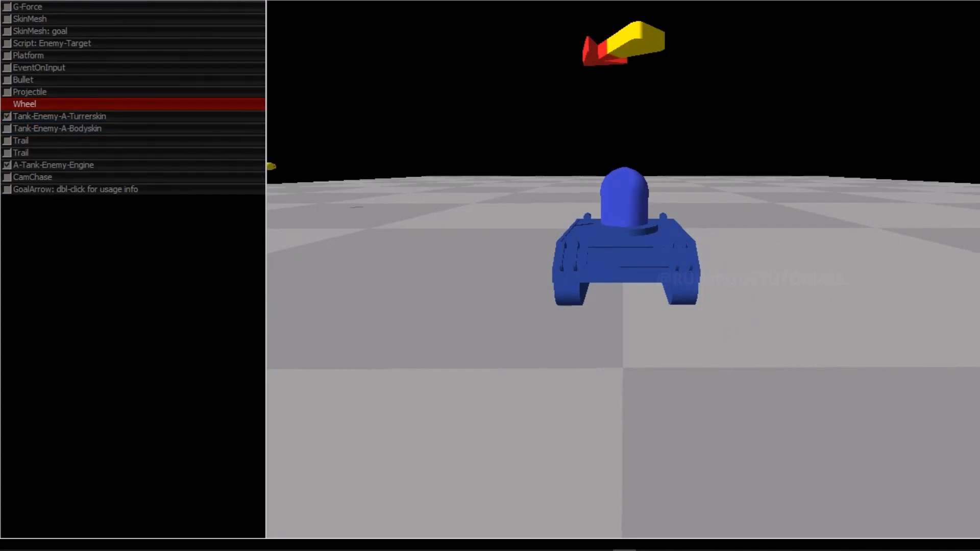
pyautogui.press('Right')
pyautogui.press('Left')
pyautogui.press('Escape')
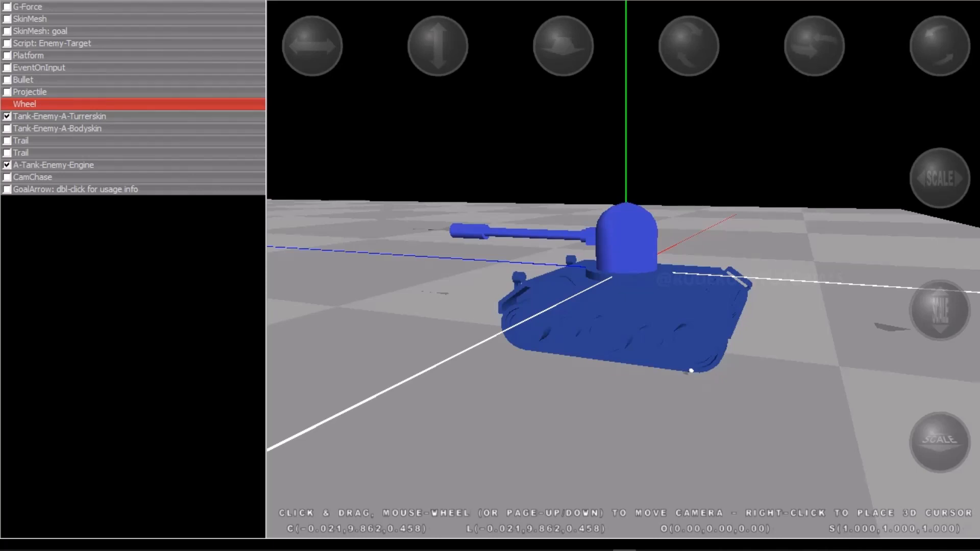
pyautogui.hotkey('alt', 'f')
pyautogui.press('Left')
pyautogui.press('Escape')
# Switch to the other open project, whose Projectile is linked to RigidBody and EventOnInput, and save it
pyautogui.click(409, 542)
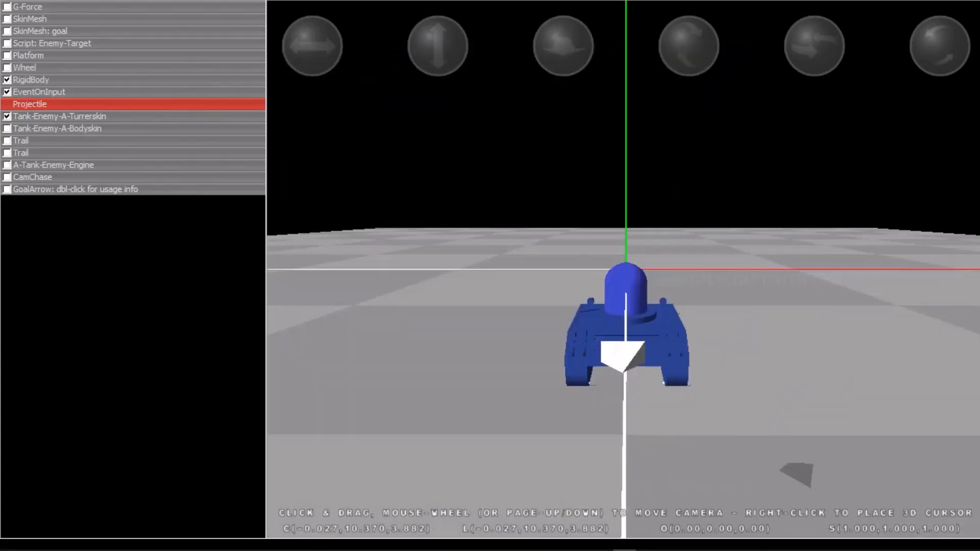
pyautogui.click(10, 0)
pyautogui.click(36, 93)
# Play-test the tank's driving, track marks and turret rotation in this project
pyautogui.click(10, 0)
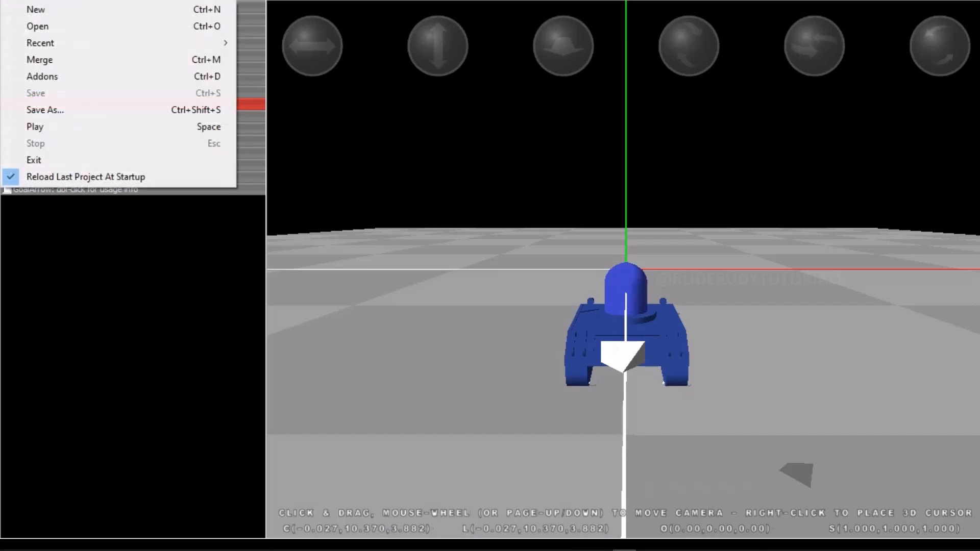
pyautogui.click(35, 126)
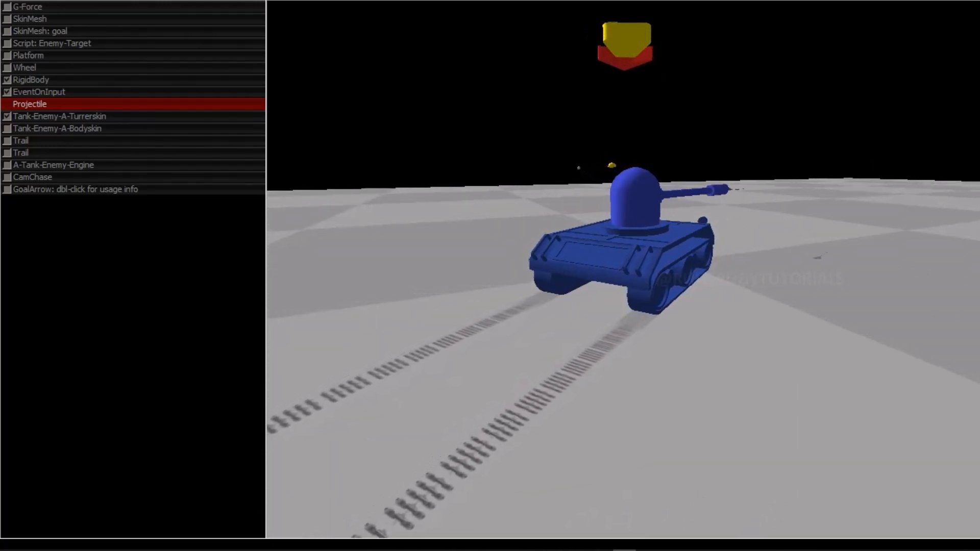
pyautogui.click(9, 1)
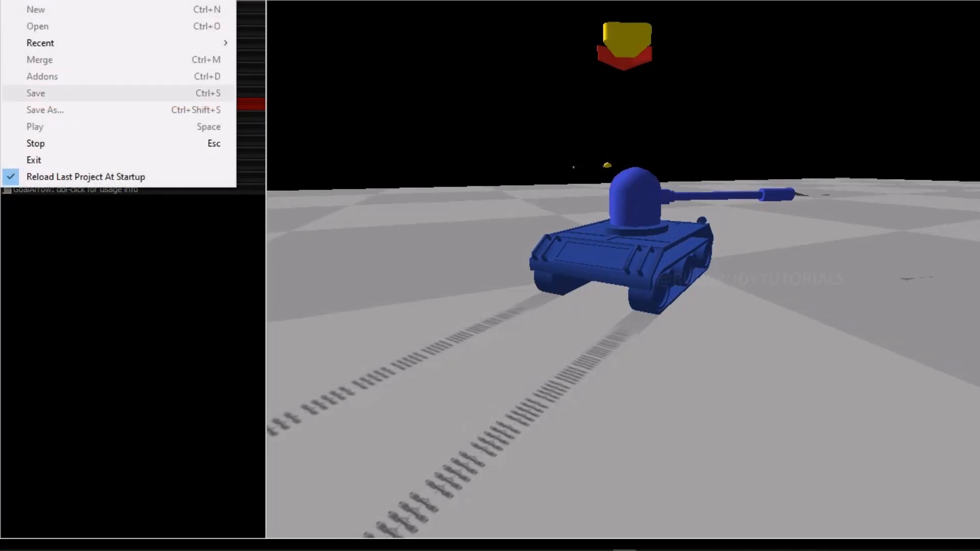
pyautogui.click(46, 144)
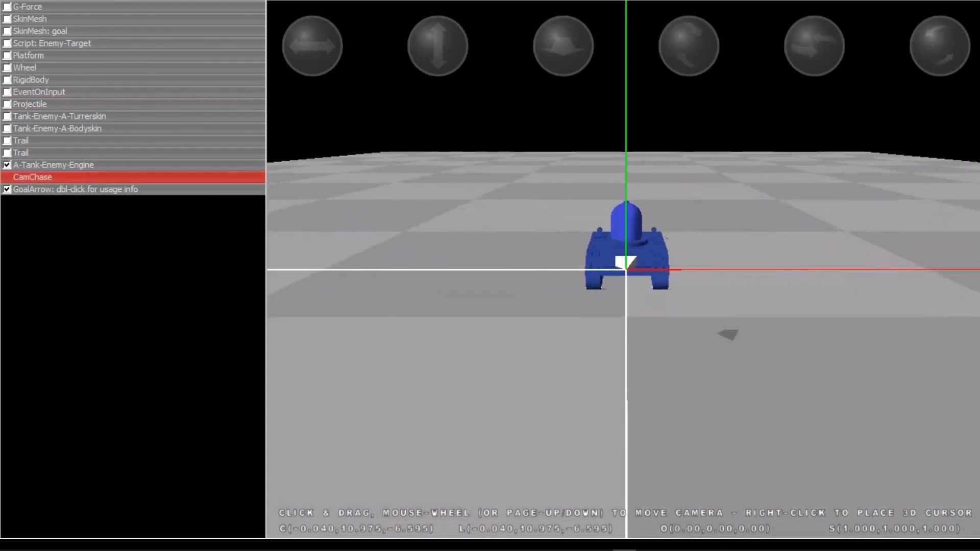
# Raise the CamChase camera to a height of about 12.06 m and set its vertical look-at offset to 1.2
pyautogui.moveTo(438, 46); pyautogui.dragTo(437, 23)
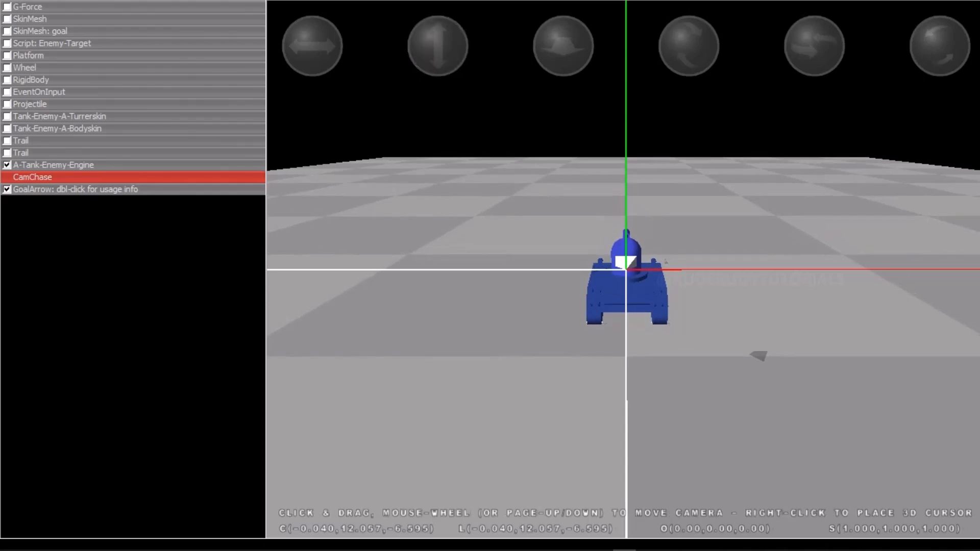
pyautogui.doubleClick(33, 177)
pyautogui.moveTo(558, 259); pyautogui.dragTo(584, 259)
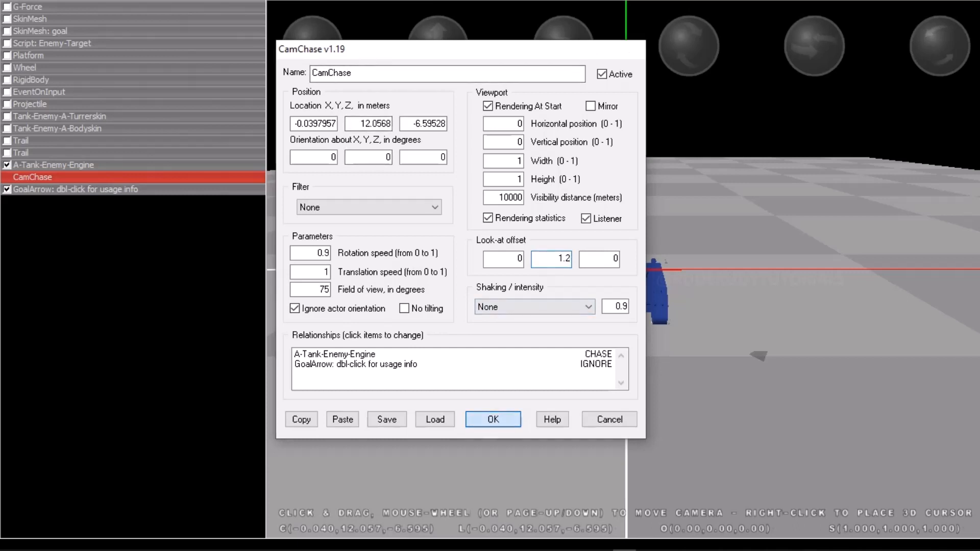
pyautogui.click(493, 419)
# Play-test driving the tank with the raised chase camera, and save the project
pyautogui.click(9, 0)
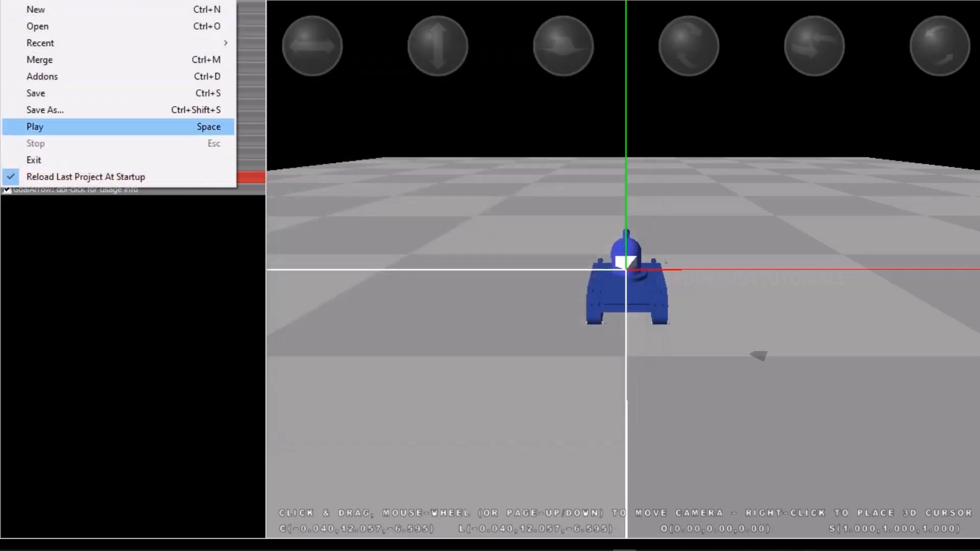
pyautogui.click(46, 127)
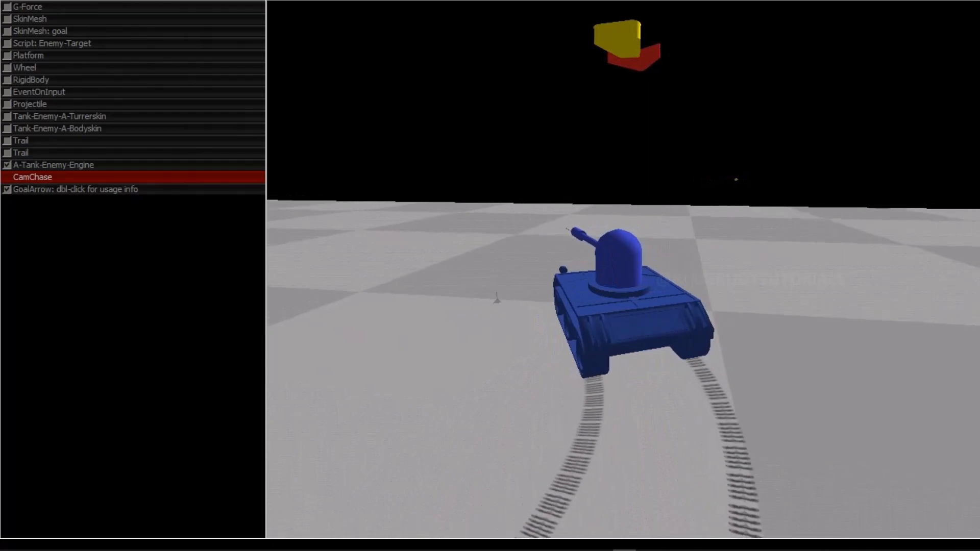
pyautogui.press('Escape')
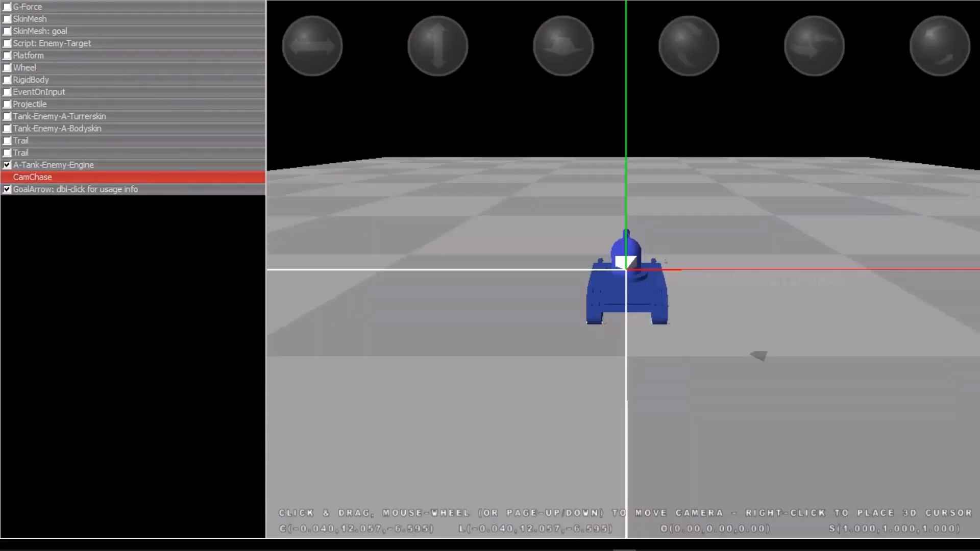
pyautogui.click(10, 0)
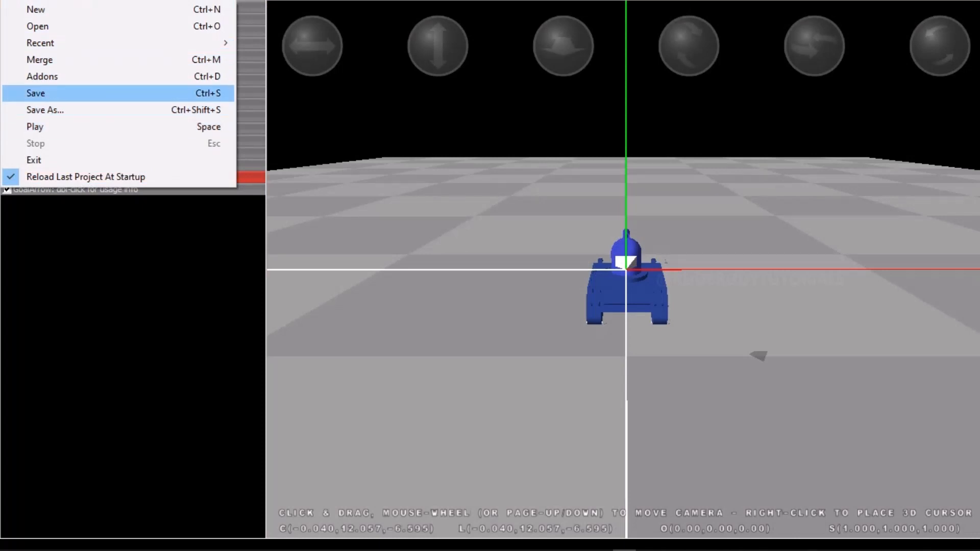
pyautogui.click(36, 93)
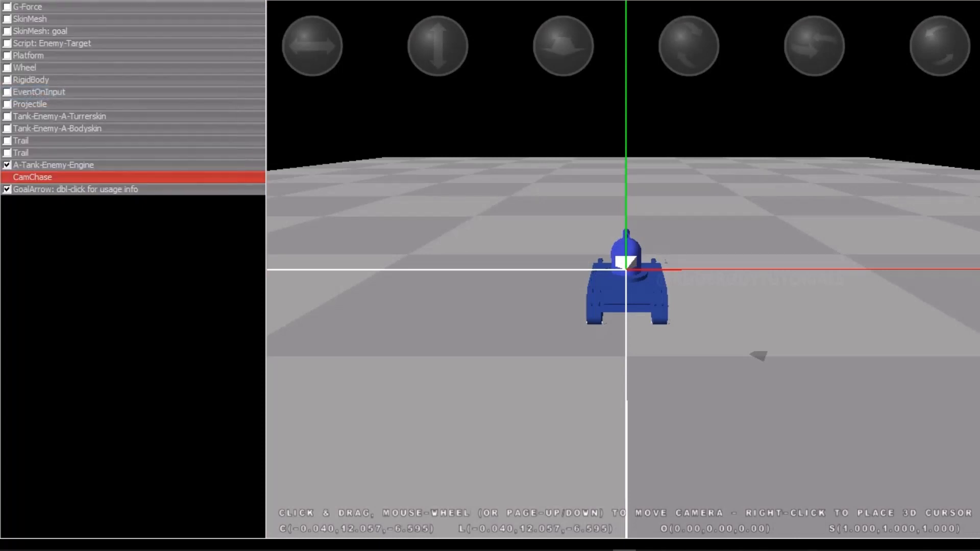
pyautogui.scroll(4, 624, 269)
pyautogui.moveTo(623, 269)
pyautogui.mouseDown()
pyautogui.moveTo(484, 288)
pyautogui.moveTo(651, 304)
pyautogui.moveTo(636, 284)
pyautogui.mouseUp()
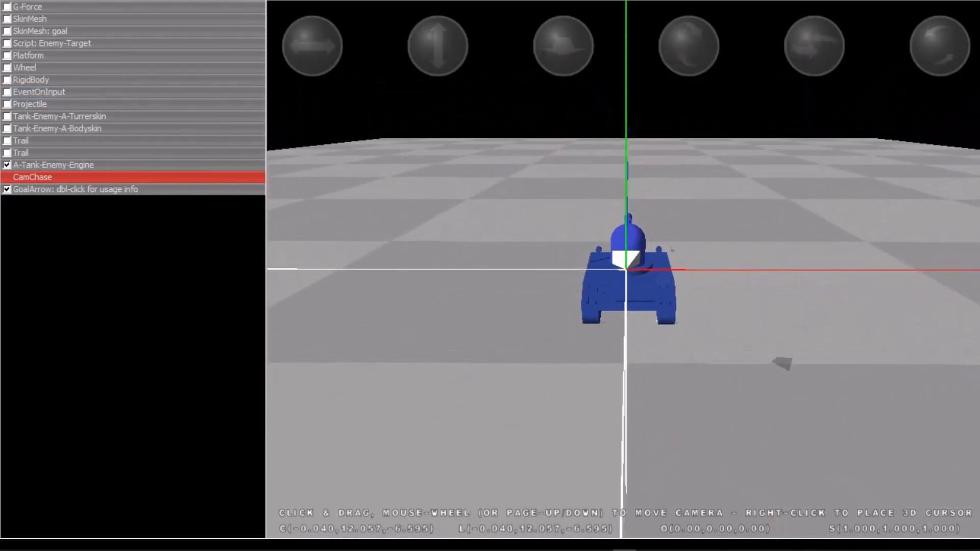